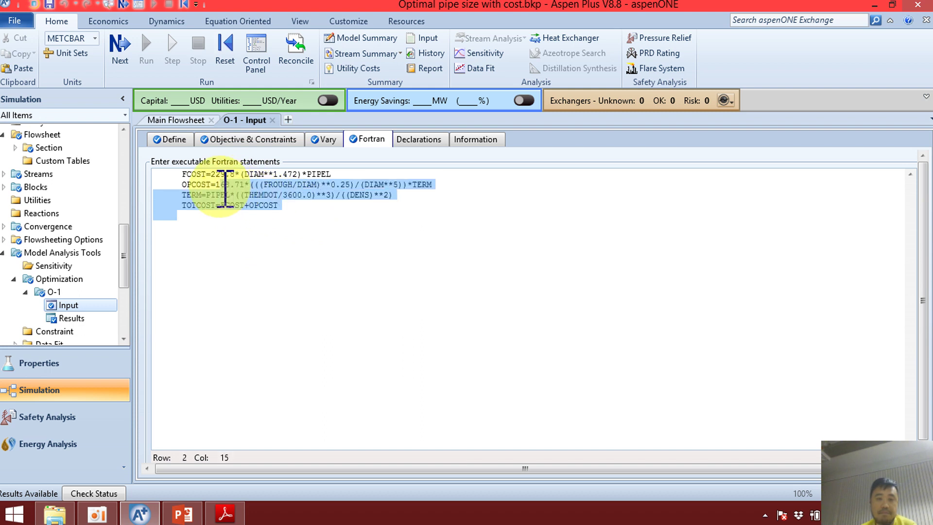
- Copy all four Fortran cost statements, FCOST through TOTCOST, from optimization O-1 into a new sensitivity analysis named S-1
{"action": "left_click", "coordinate": [247, 206]}
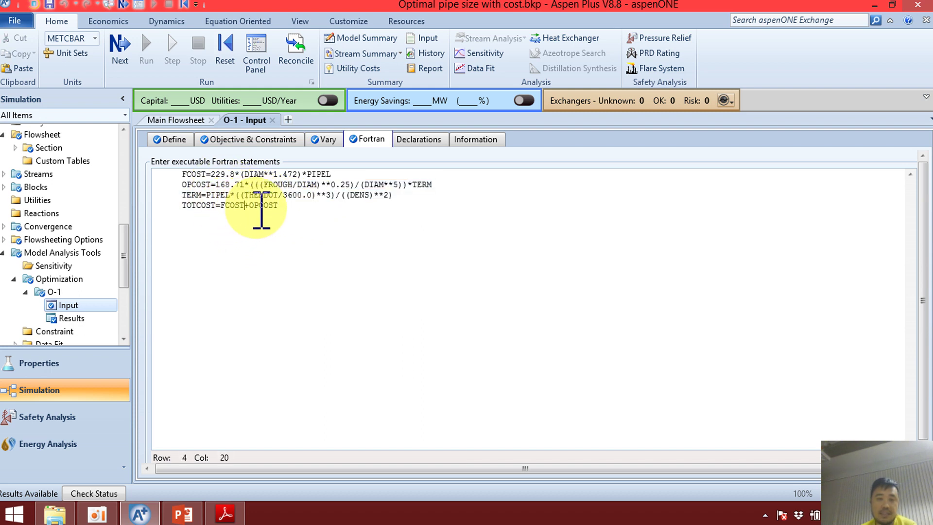
{"action": "left_click_drag", "start_coordinate": [298, 208], "coordinate": [191, 177]}
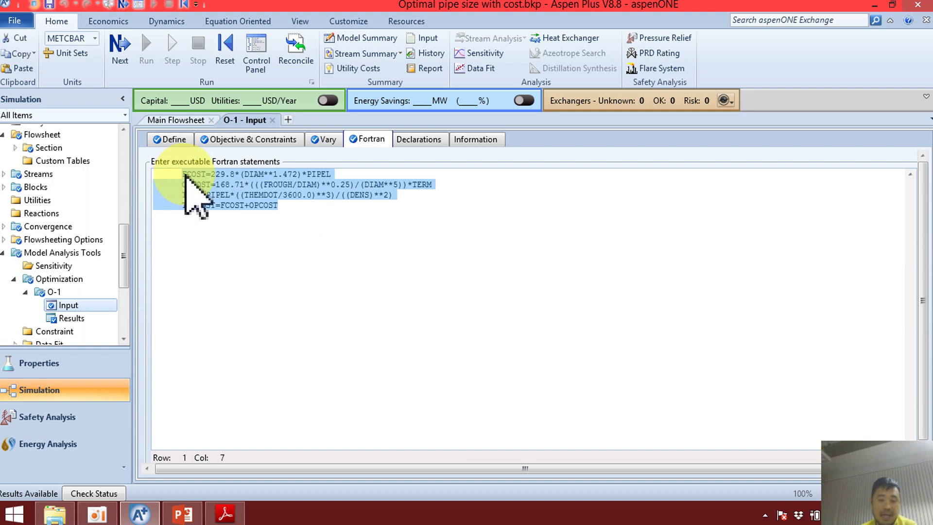
{"action": "mouse_move", "coordinate": [122, 251]}
{"action": "left_mouse_down"}
{"action": "mouse_move", "coordinate": [122, 293]}
{"action": "mouse_move", "coordinate": [123, 245]}
{"action": "left_mouse_up"}
{"action": "left_click", "coordinate": [41, 219]}
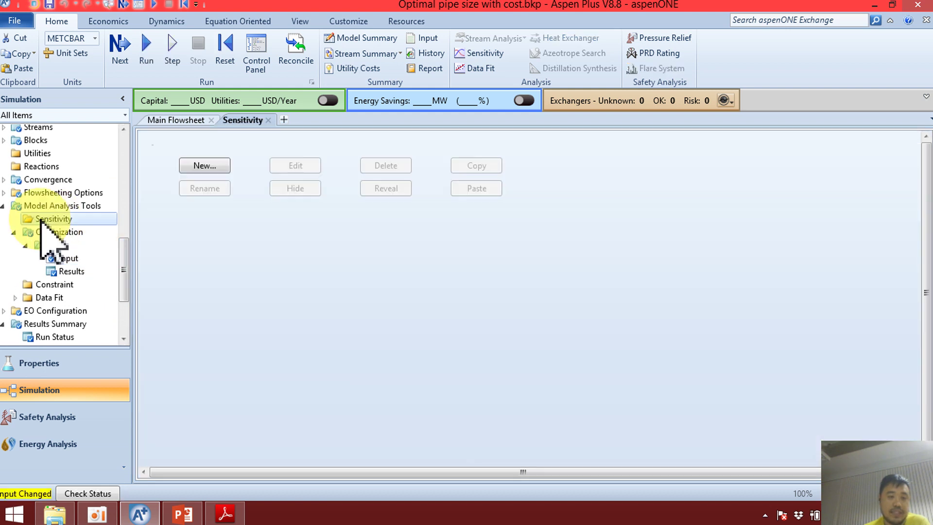
{"action": "left_click", "coordinate": [204, 180]}
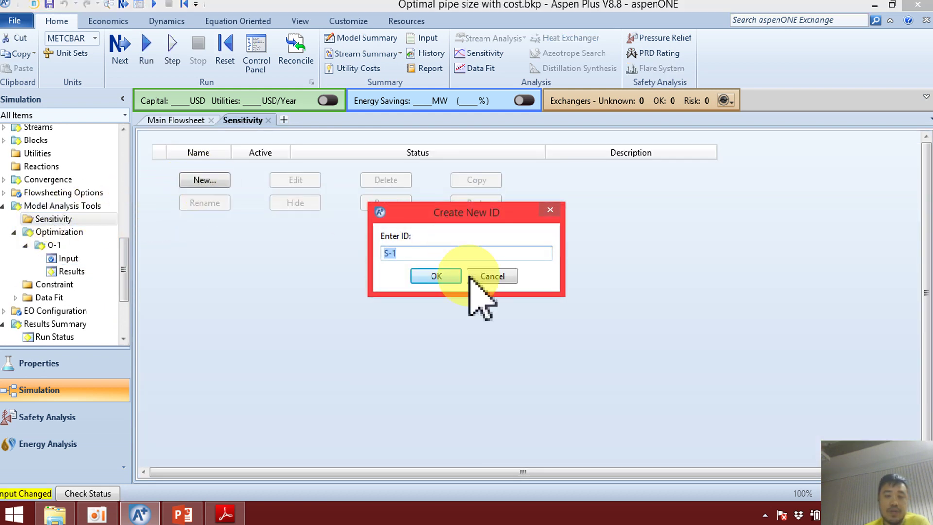
{"action": "left_click", "coordinate": [452, 276]}
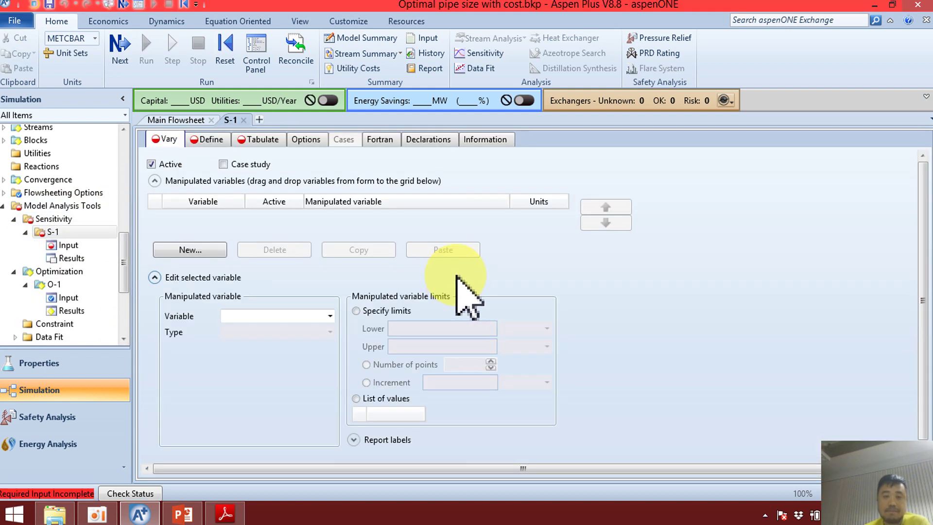
{"action": "left_click", "coordinate": [381, 141]}
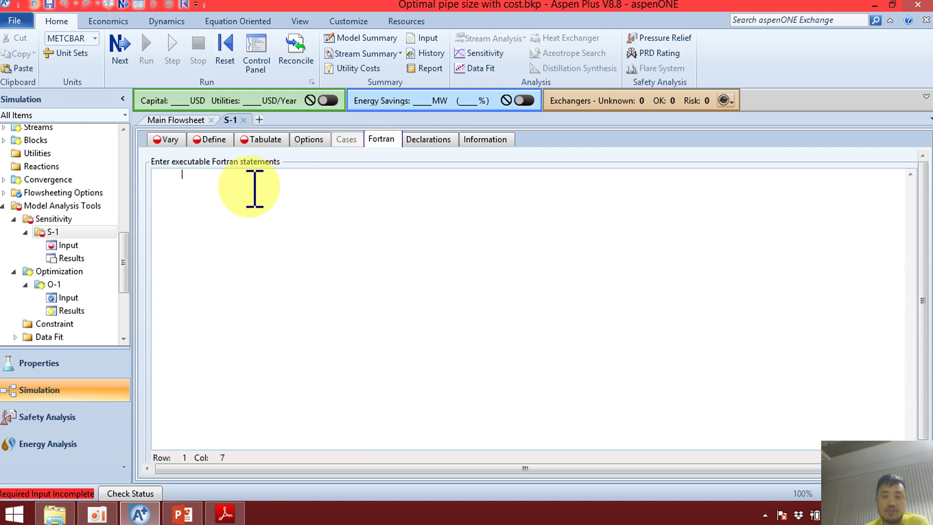
{"action": "type", "text": "FCOST=229.8*(DIAM**1.472)*PIPEL       OPCOST=168.71*(((FROUGH/DIAM)**0.25)/(DIAM**5))*TERM       TERM=PIPEL*((THEMDOT/3600.0)**3)/((DENS)**2)       TOTCOST=FCOST+OPCOST"}
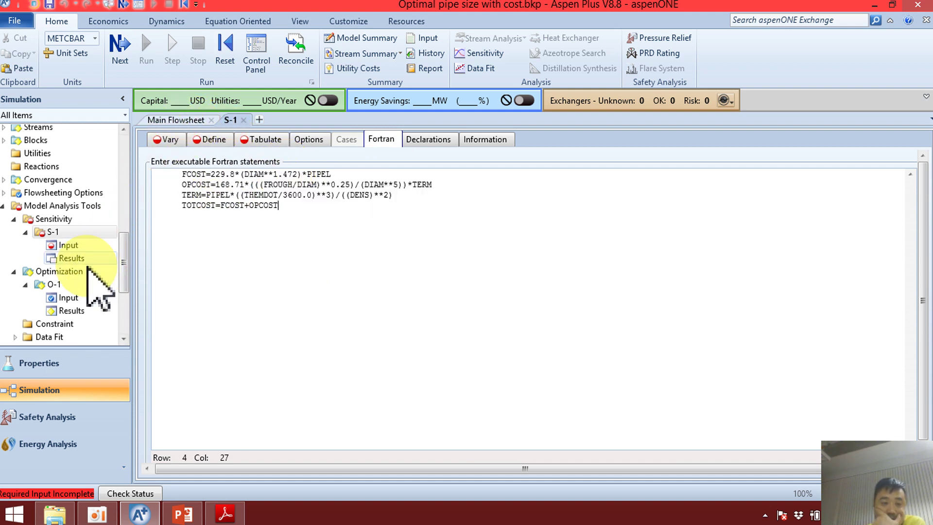
- Copy all sampled variable definitions, DIAM through THEMDOT, from the input of optimization O-1
{"action": "left_click", "coordinate": [68, 297]}
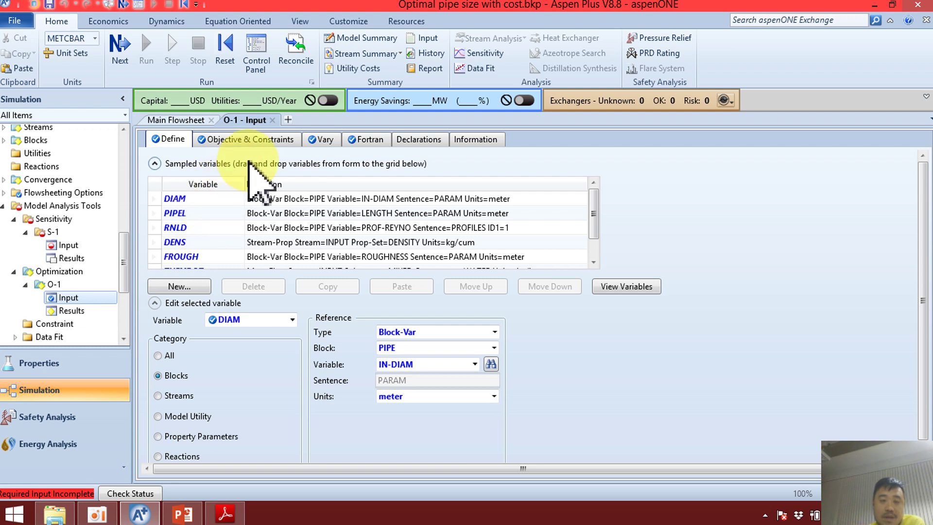
{"action": "left_click", "coordinate": [157, 198]}
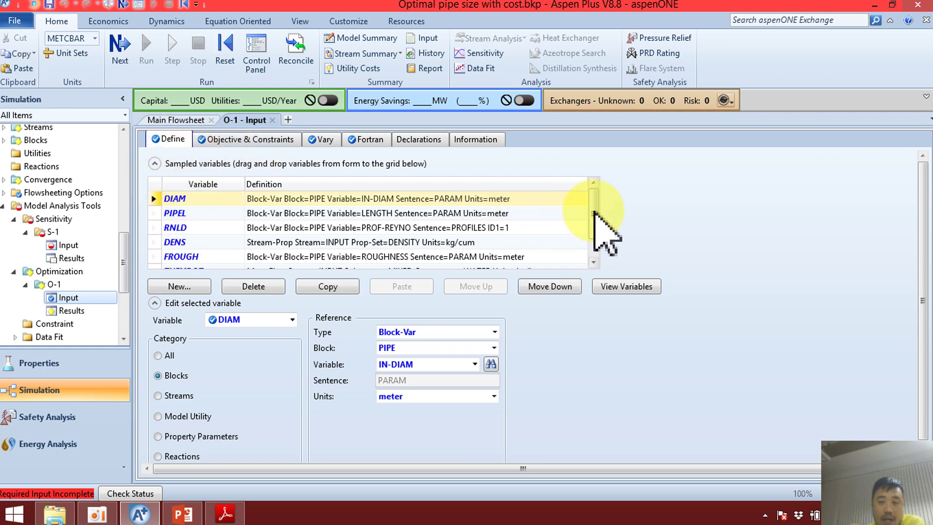
{"action": "left_click_drag", "start_coordinate": [595, 213], "coordinate": [515, 240]}
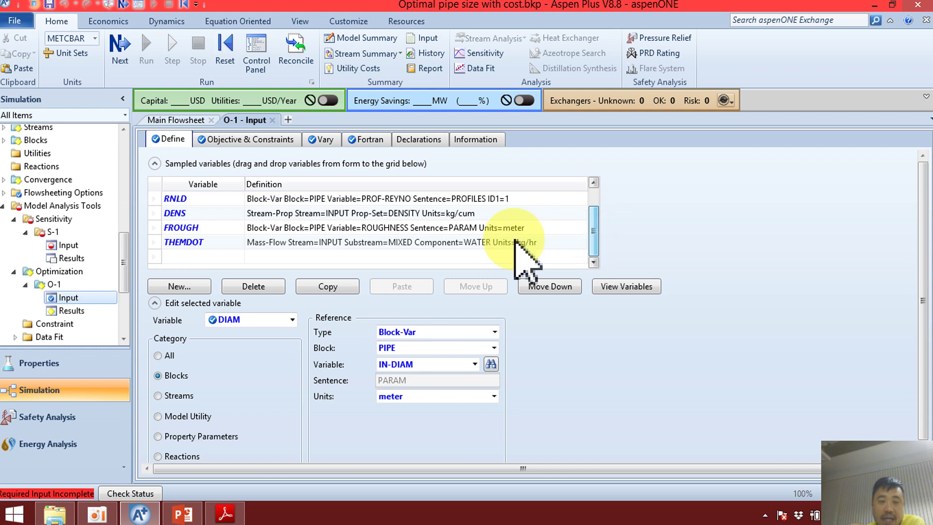
{"action": "left_click", "coordinate": [156, 241], "text": "shift"}
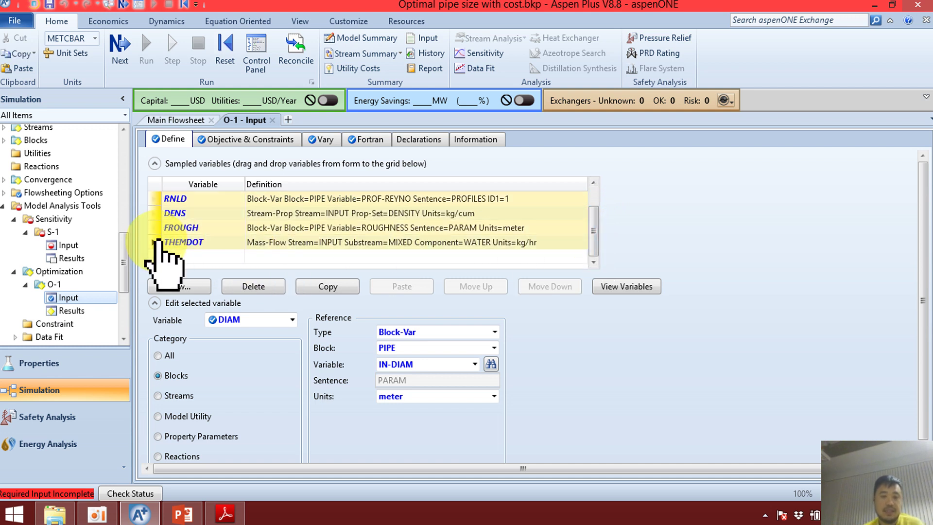
{"action": "left_click", "coordinate": [160, 184]}
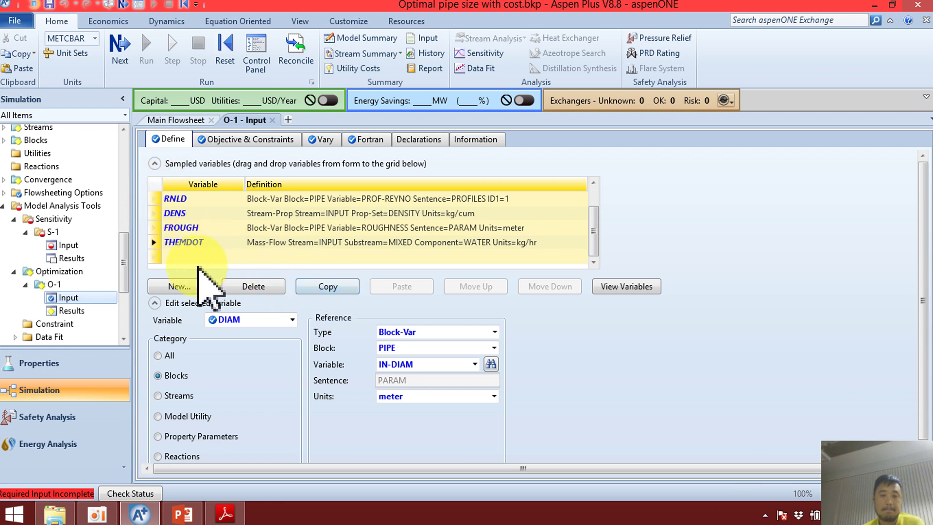
{"action": "left_click", "coordinate": [154, 242]}
{"action": "scroll", "coordinate": [218, 233], "scroll_direction": "up", "scroll_amount": 2}
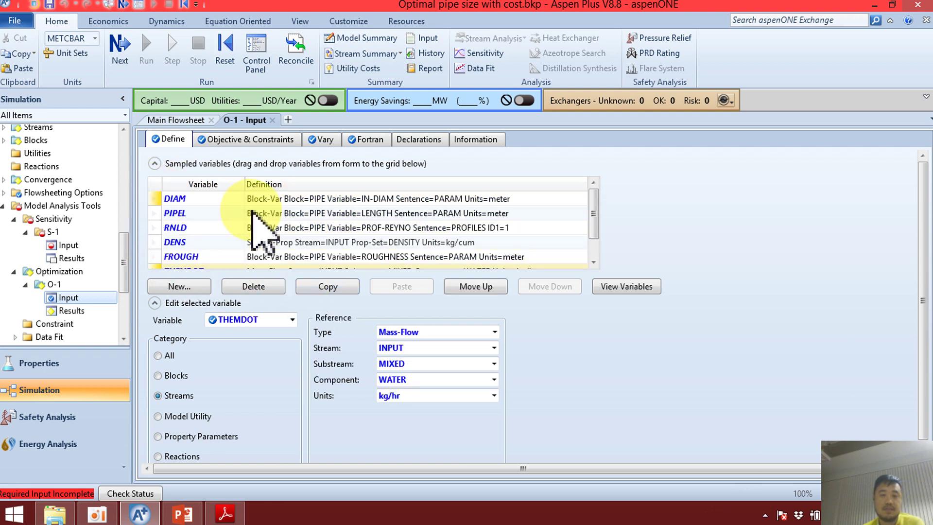
{"action": "left_click", "coordinate": [166, 198]}
{"action": "scroll", "coordinate": [182, 228], "scroll_direction": "down", "scroll_amount": 1}
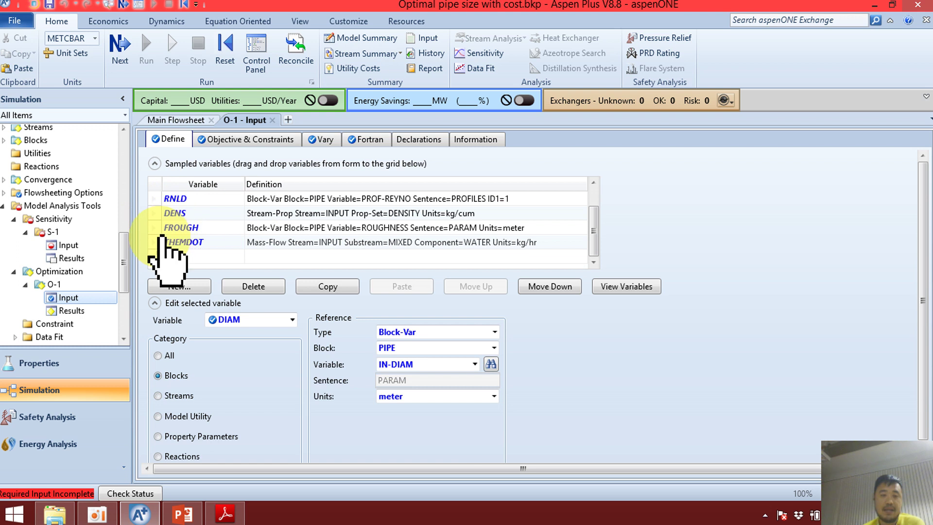
{"action": "left_click", "coordinate": [167, 240], "text": "shift"}
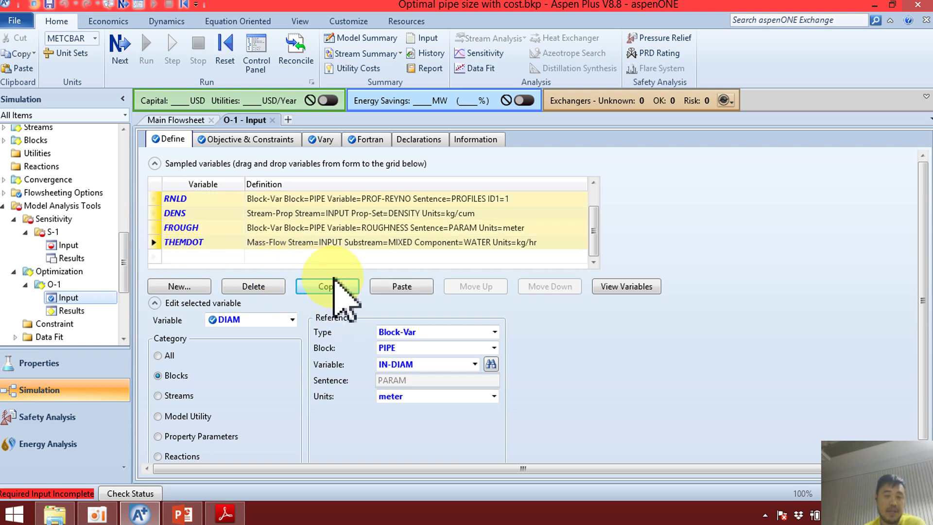
- Paste the copied sampled variable definitions into the variable definitions of sensitivity S-1
{"action": "left_click", "coordinate": [72, 245]}
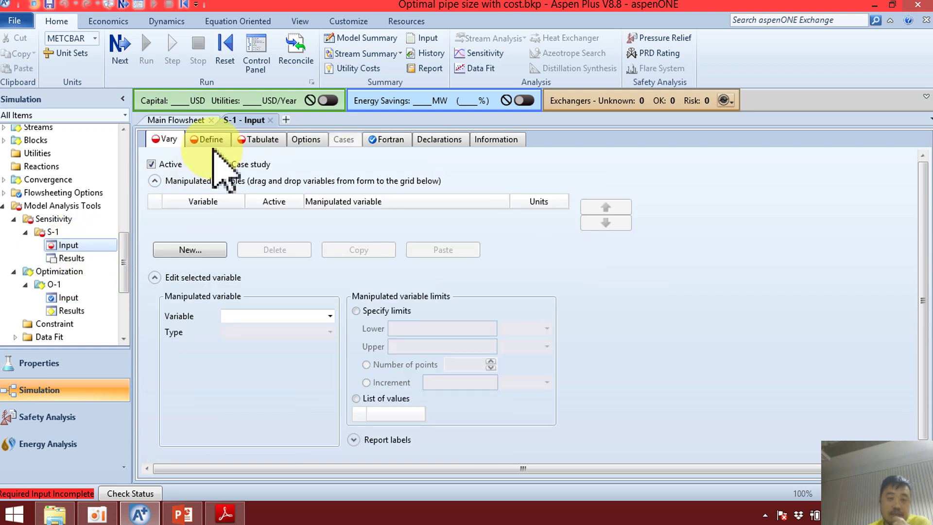
{"action": "left_click", "coordinate": [212, 142]}
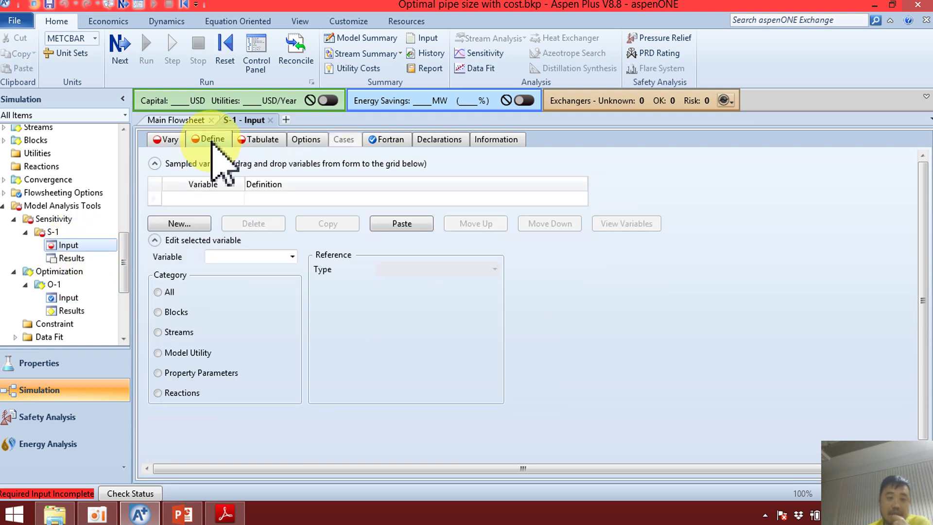
{"action": "left_click", "coordinate": [155, 197]}
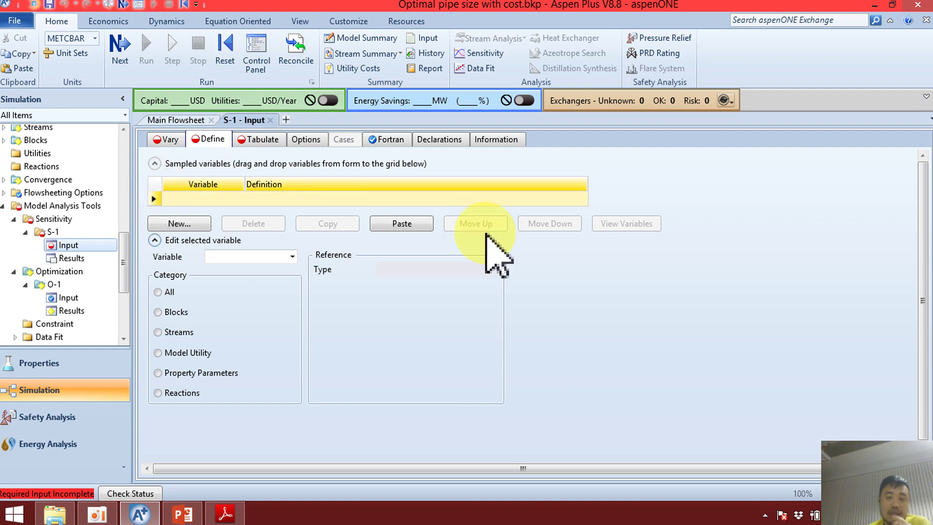
{"action": "left_click", "coordinate": [410, 224]}
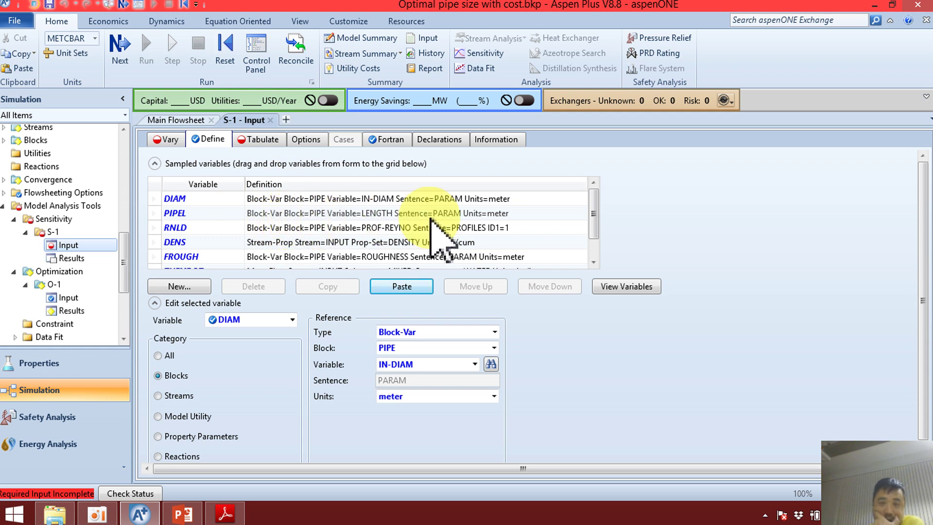
{"action": "left_click", "coordinate": [594, 200]}
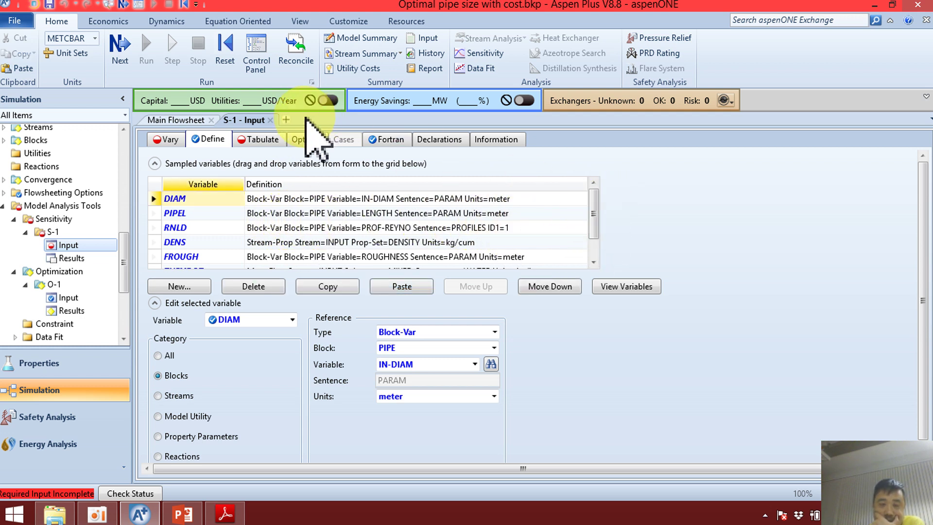
- Check the vary, definition and Fortran inputs of sensitivity S-1, and deactivate optimization O-1
{"action": "left_click", "coordinate": [169, 140]}
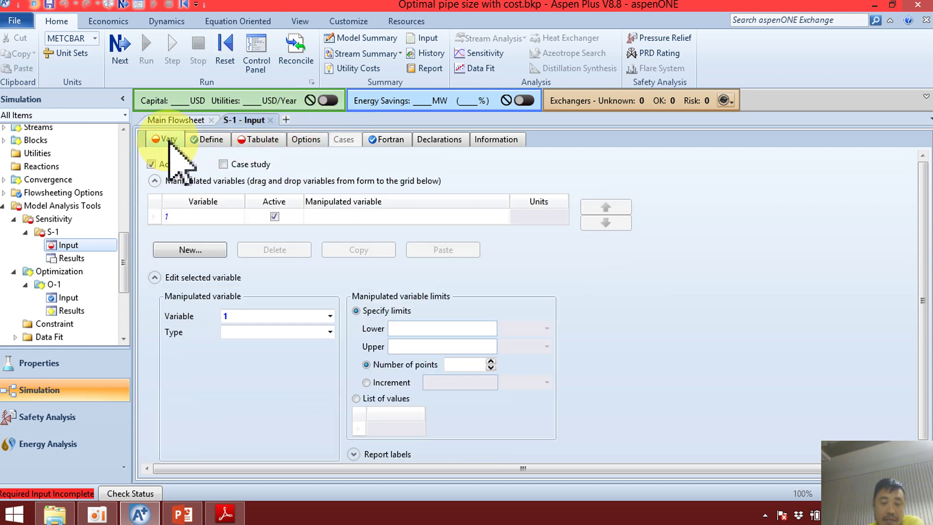
{"action": "left_click", "coordinate": [211, 140]}
{"action": "left_click", "coordinate": [388, 139]}
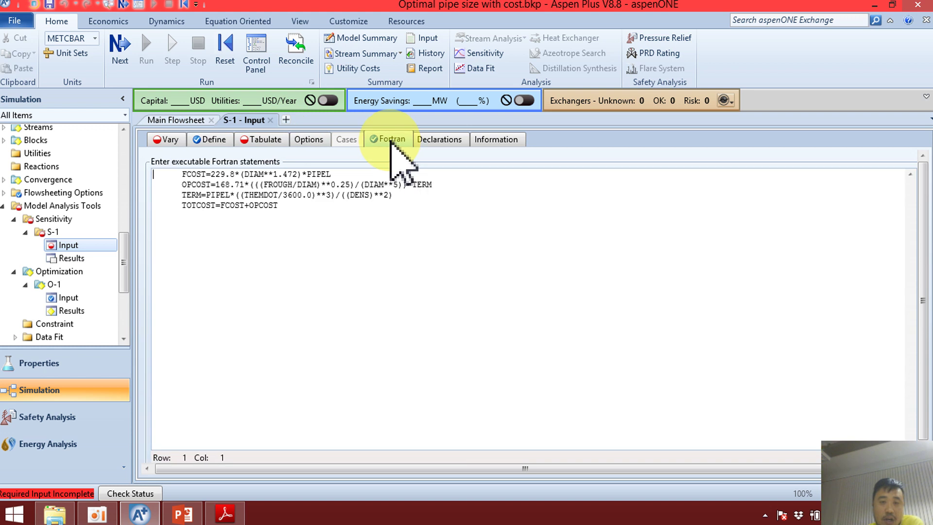
{"action": "left_click", "coordinate": [214, 140]}
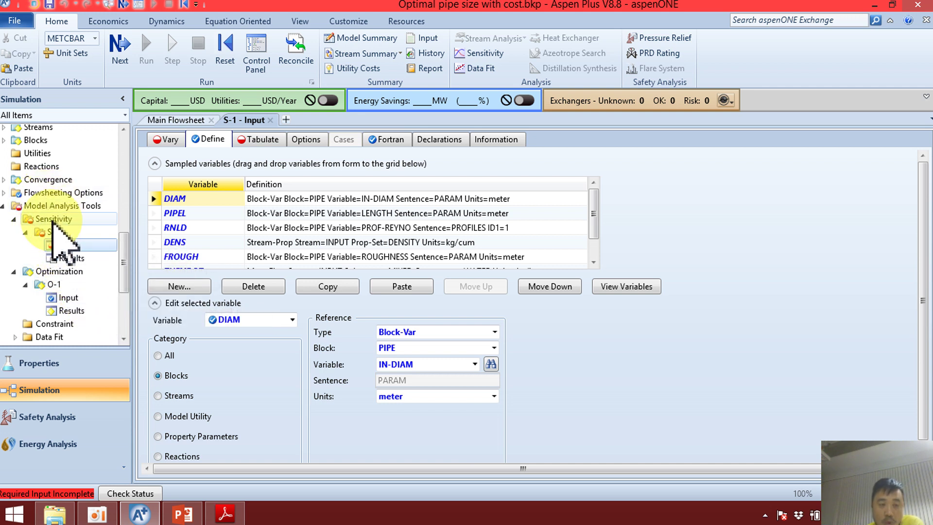
{"action": "right_click", "coordinate": [59, 273]}
{"action": "left_click", "coordinate": [113, 280]}
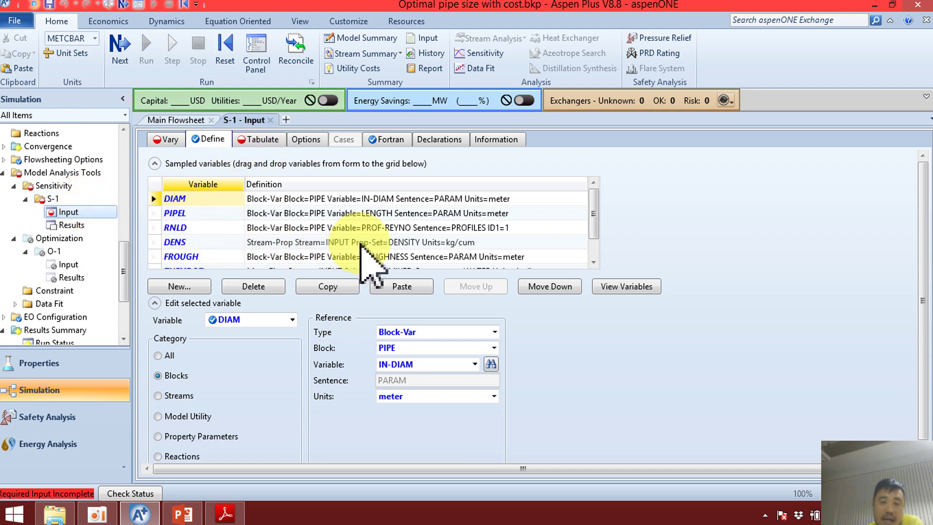
{"action": "left_click_drag", "start_coordinate": [593, 188], "coordinate": [594, 207]}
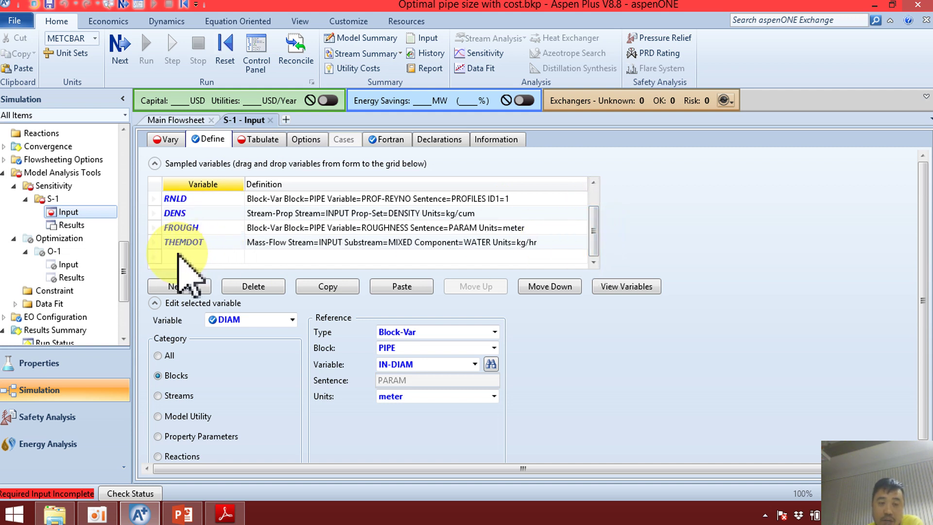
{"action": "left_click", "coordinate": [165, 198]}
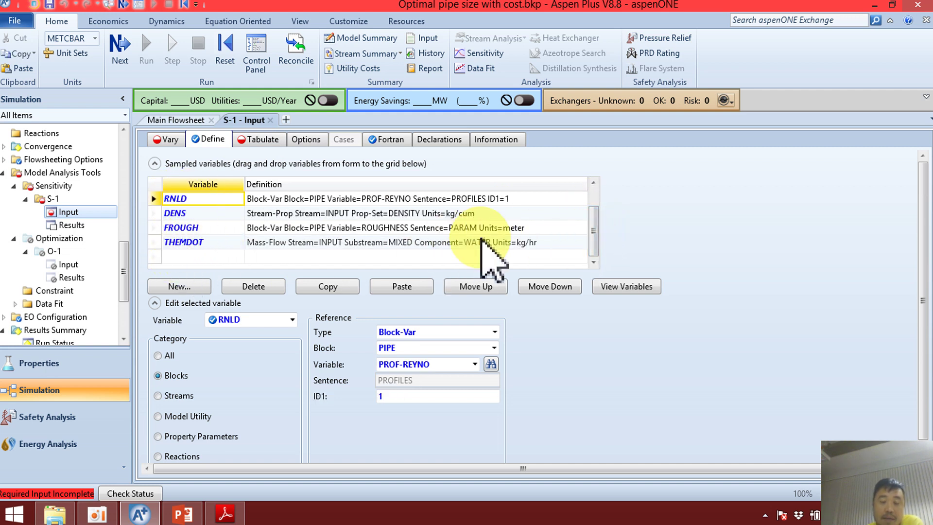
{"action": "left_click_drag", "start_coordinate": [595, 228], "coordinate": [596, 212]}
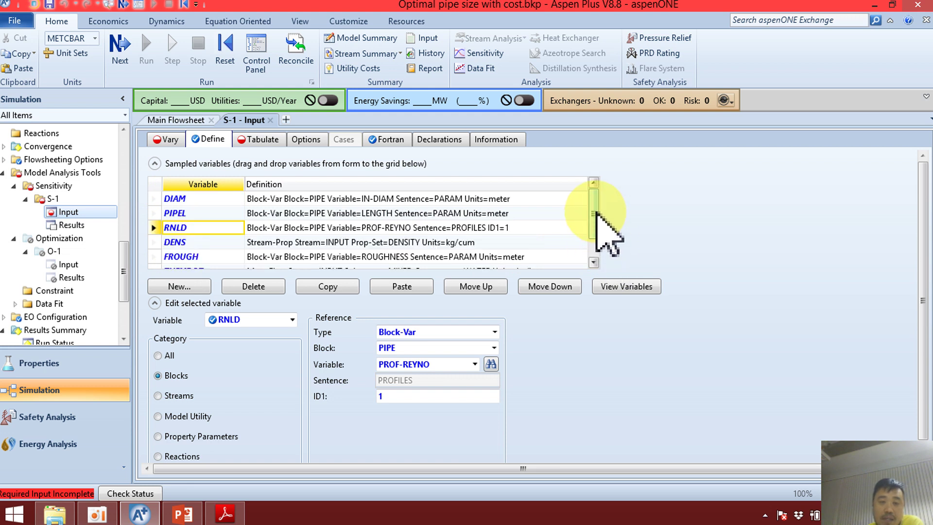
- Define manipulated variable 1 of sensitivity S-1 as type Block-Var on block PIPE
{"action": "left_click", "coordinate": [165, 140]}
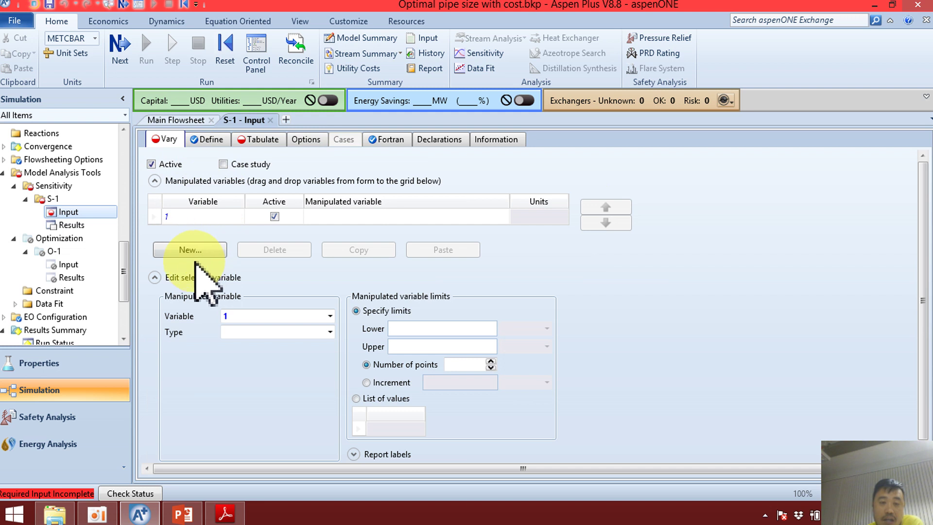
{"action": "left_click", "coordinate": [330, 332]}
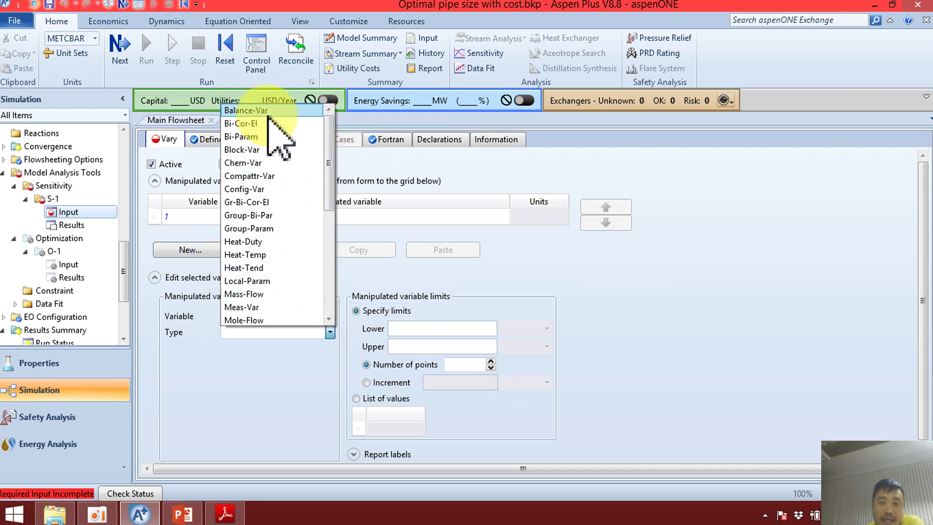
{"action": "left_click", "coordinate": [268, 150]}
{"action": "left_click", "coordinate": [330, 348]}
{"action": "left_click", "coordinate": [321, 359]}
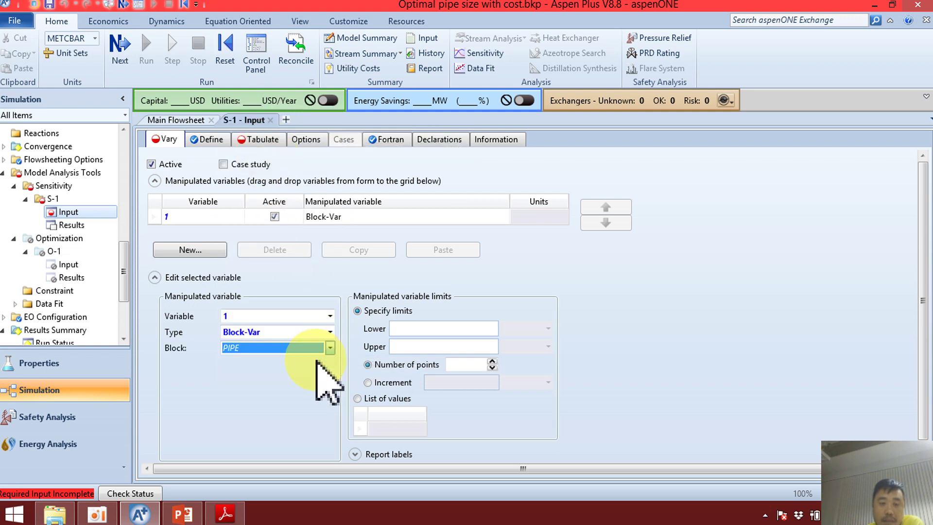
- Choose the pipe inner diameter IN-DIAM as the varied parameter of manipulated variable 1
{"action": "left_click", "coordinate": [313, 365]}
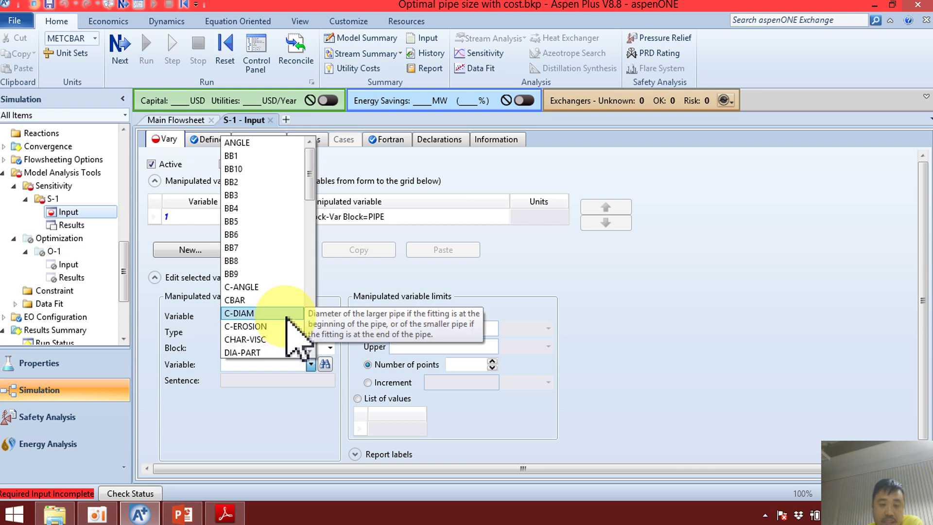
{"action": "scroll", "coordinate": [292, 323], "scroll_direction": "down", "scroll_amount": 3}
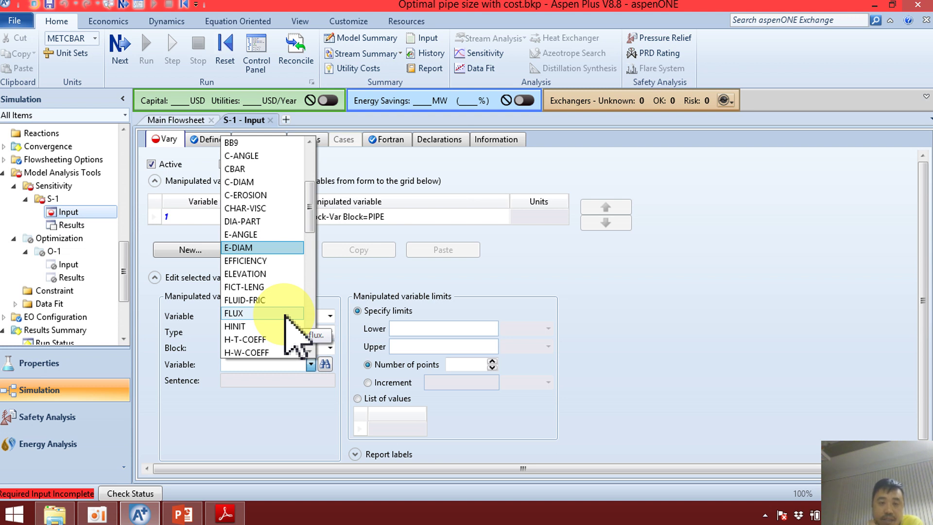
{"action": "scroll", "coordinate": [292, 323], "scroll_direction": "down", "scroll_amount": 8}
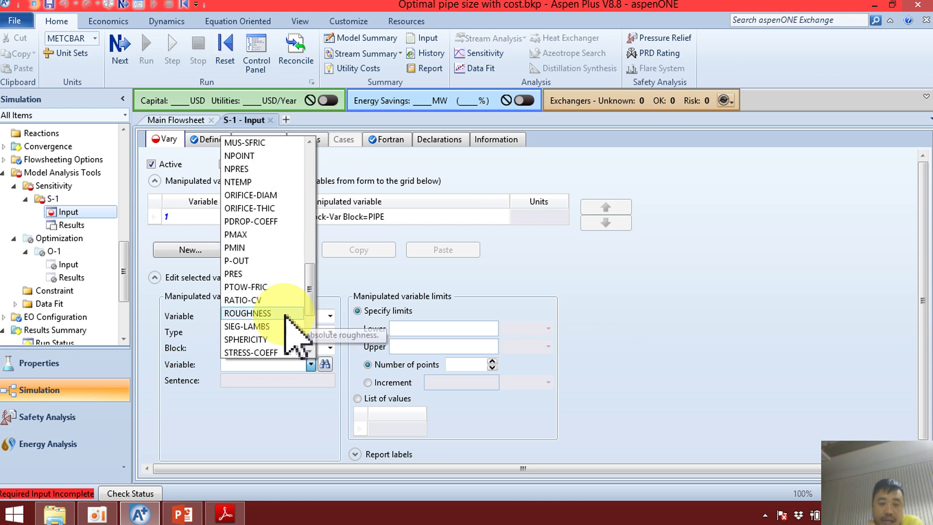
{"action": "scroll", "coordinate": [291, 323], "scroll_direction": "down", "scroll_amount": 3}
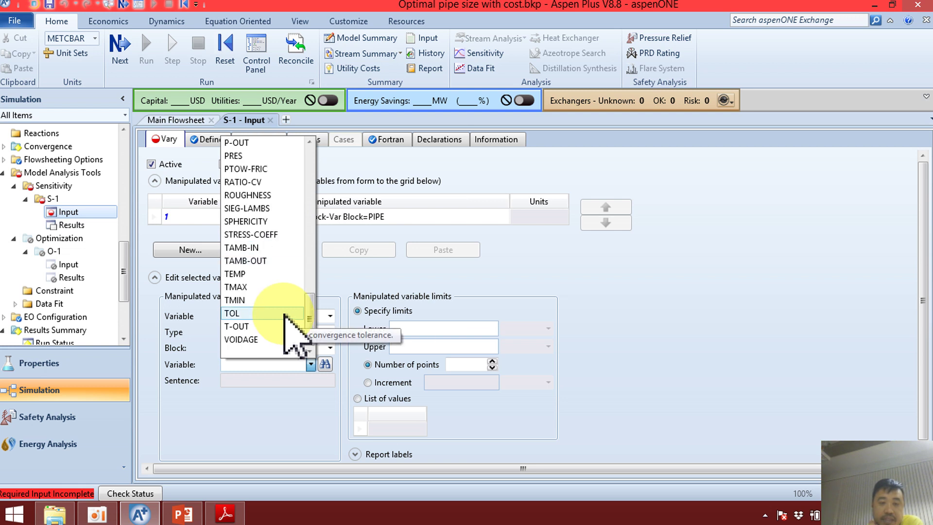
{"action": "scroll", "coordinate": [292, 323], "scroll_direction": "up", "scroll_amount": 6}
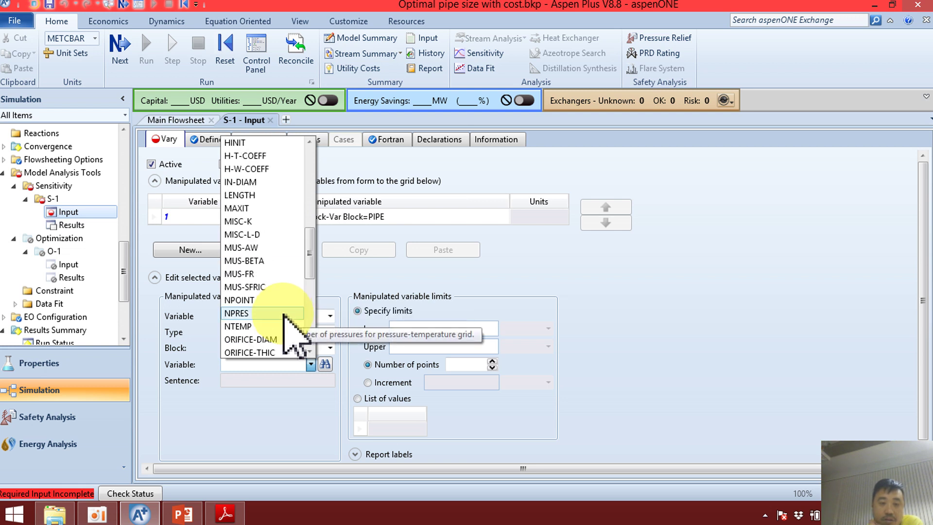
{"action": "scroll", "coordinate": [299, 316], "scroll_direction": "up", "scroll_amount": 2}
{"action": "left_click", "coordinate": [282, 262]}
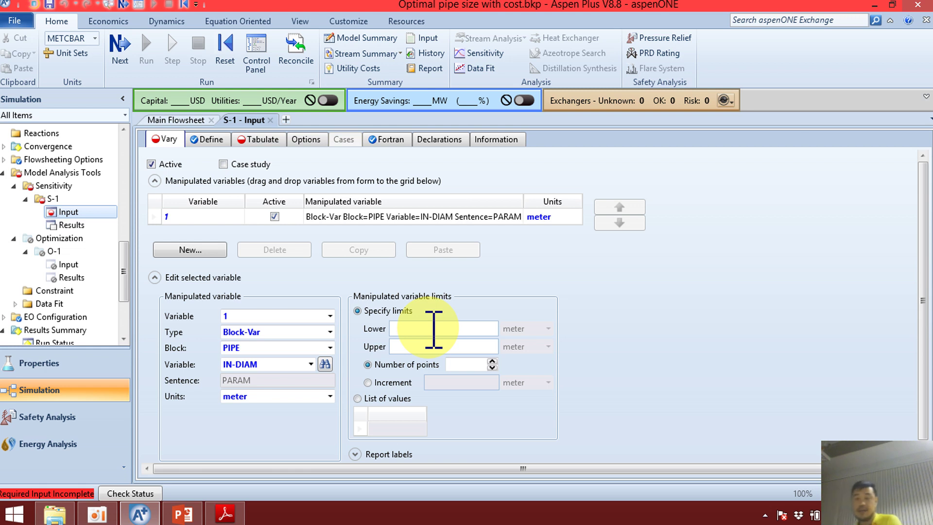
- Limit the varied diameter to between 0.2 and 0.5 meter with 100 points
{"action": "left_click", "coordinate": [434, 328]}
{"action": "type", "text": "0.2"}
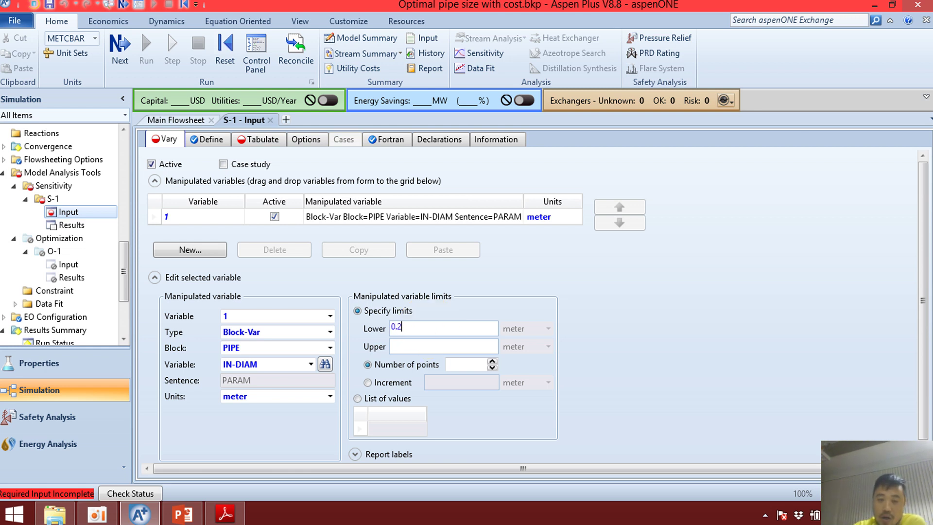
{"action": "left_click", "coordinate": [415, 346]}
{"action": "type", "text": "0.5"}
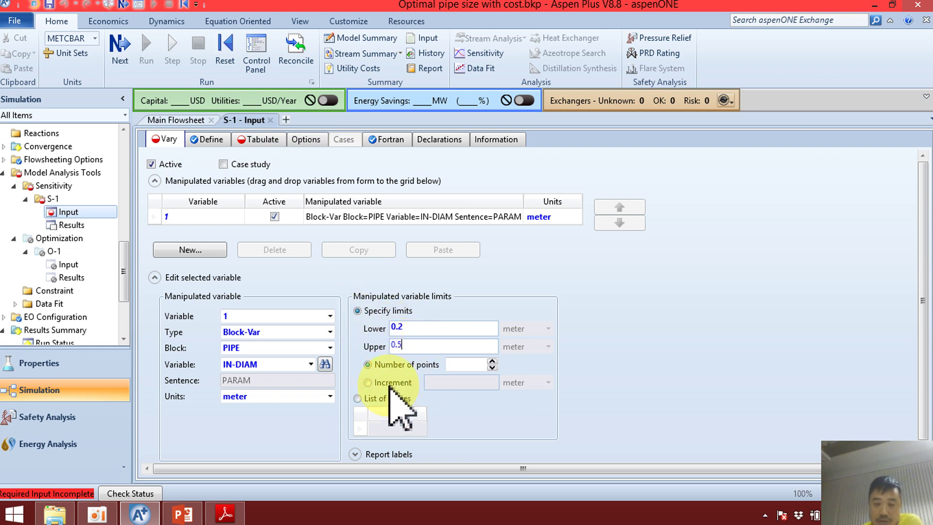
{"action": "type", "text": "100"}
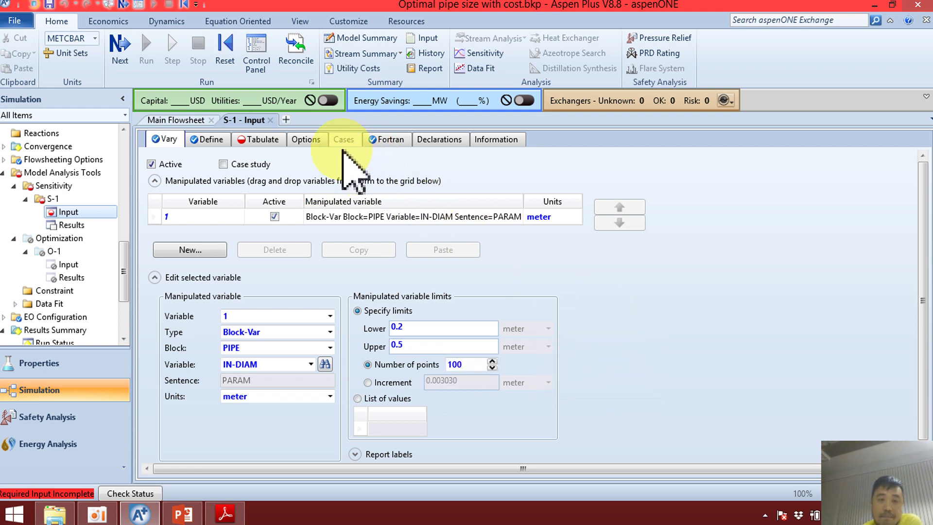
- Tabulate FCOST in column 1 of sensitivity S-1, copying the variable name from the Fortran statements
{"action": "left_click", "coordinate": [262, 141]}
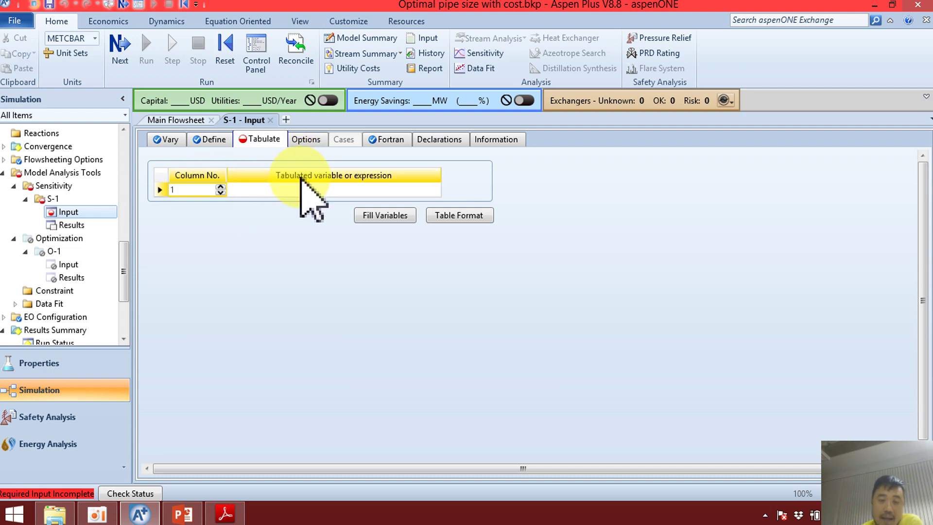
{"action": "left_click", "coordinate": [249, 191]}
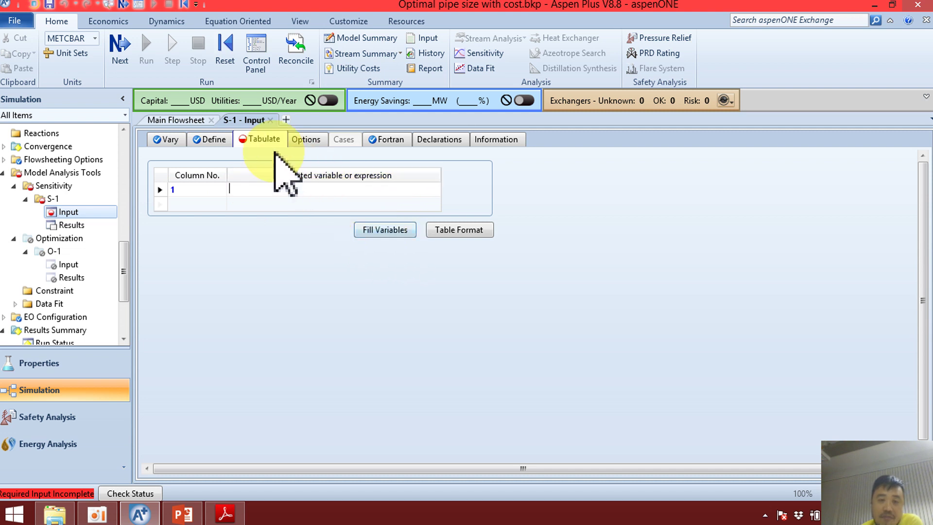
{"action": "left_click", "coordinate": [213, 140]}
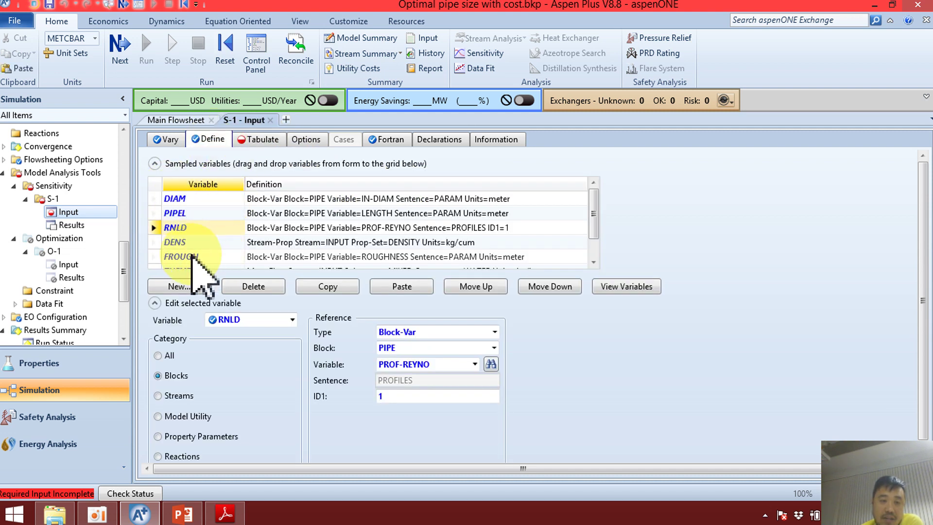
{"action": "left_click", "coordinate": [258, 141]}
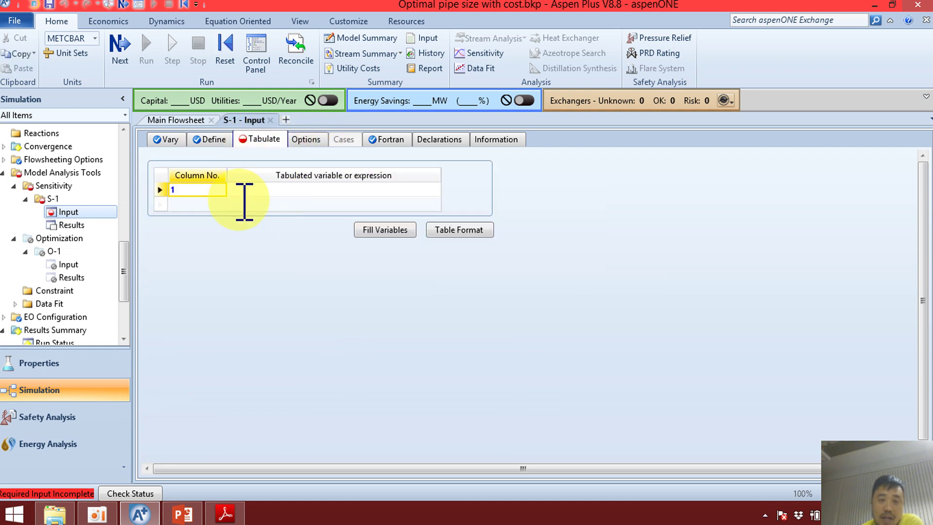
{"action": "left_click", "coordinate": [388, 140]}
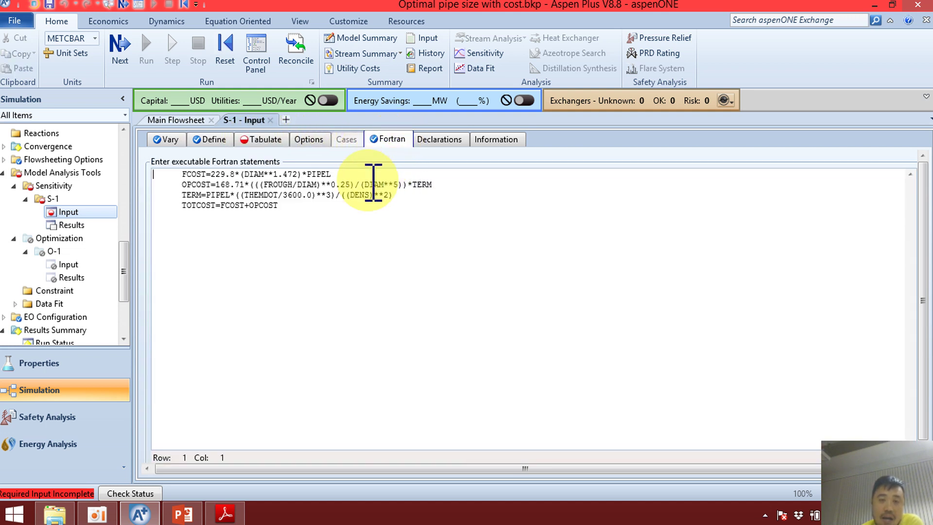
{"action": "left_click", "coordinate": [189, 174]}
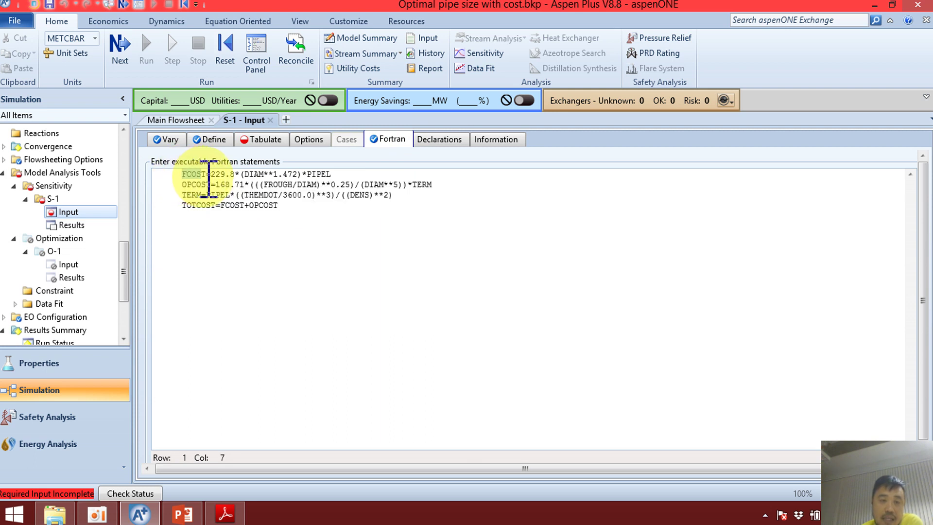
{"action": "right_click", "coordinate": [203, 175]}
{"action": "left_click", "coordinate": [232, 220]}
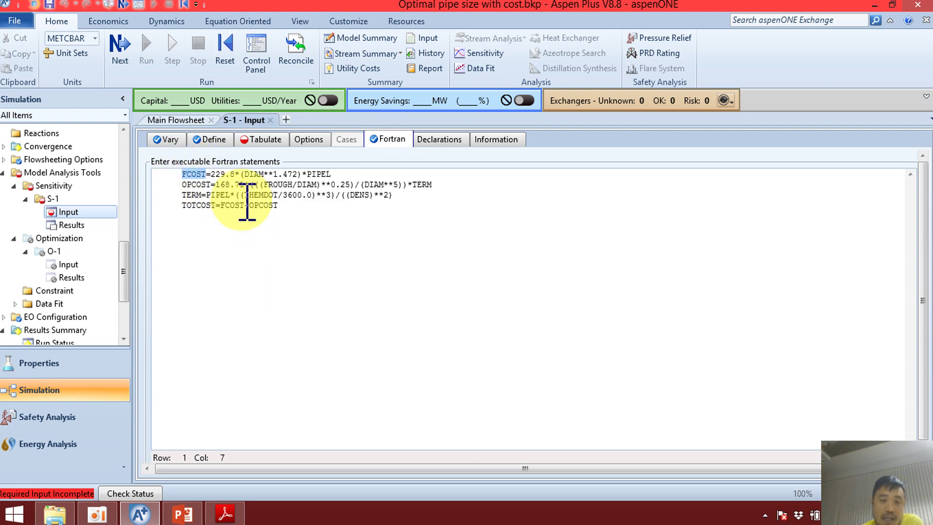
{"action": "left_click", "coordinate": [262, 139]}
{"action": "right_click", "coordinate": [247, 190]}
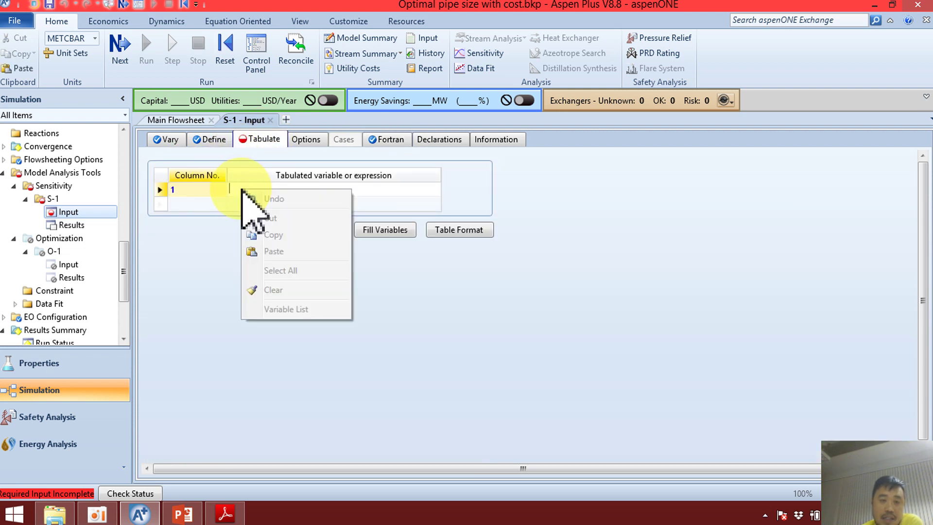
{"action": "left_click", "coordinate": [282, 252]}
- Add tabulated column 2 with OPCOST, copying the variable name from the Fortran statements
{"action": "left_click", "coordinate": [223, 194]}
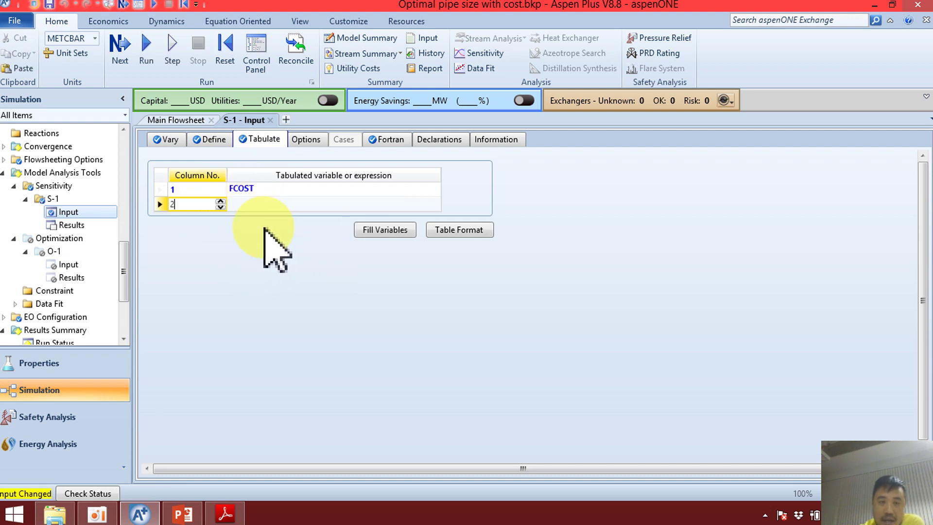
{"action": "left_click", "coordinate": [254, 203]}
{"action": "left_click", "coordinate": [394, 141]}
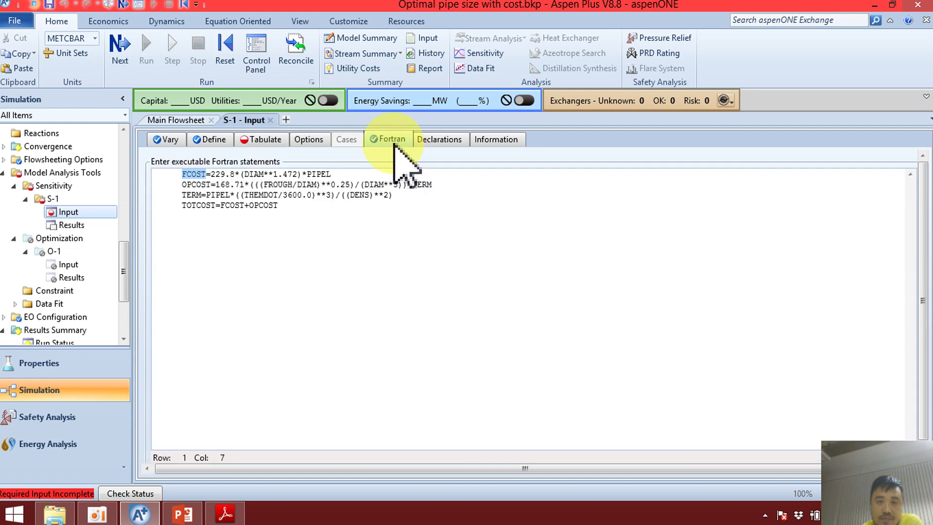
{"action": "left_click", "coordinate": [208, 184]}
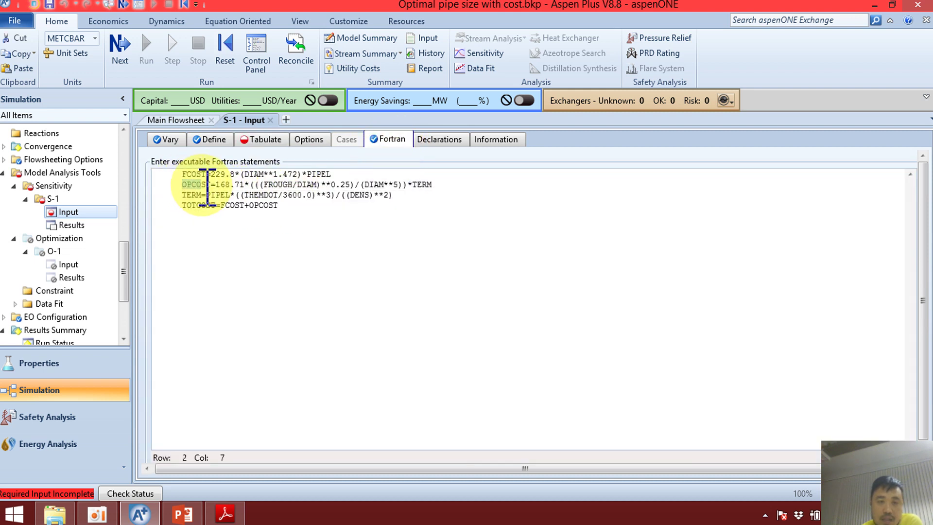
{"action": "right_click", "coordinate": [204, 186]}
{"action": "left_click", "coordinate": [238, 257]}
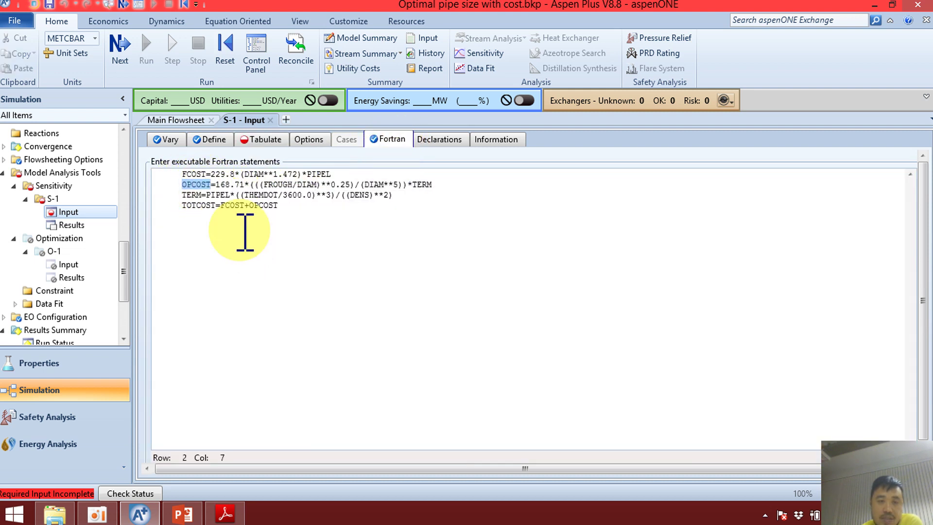
{"action": "left_click", "coordinate": [271, 141]}
{"action": "right_click", "coordinate": [238, 204]}
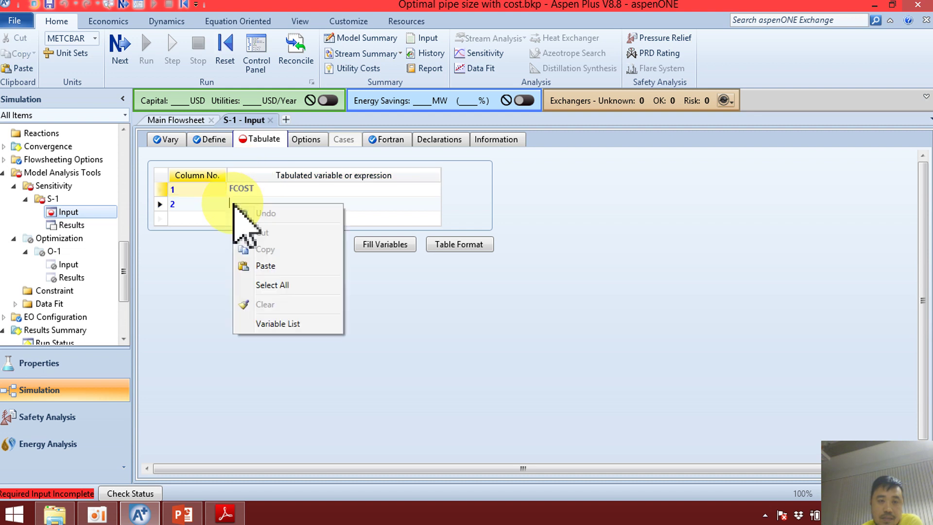
{"action": "left_click", "coordinate": [264, 263]}
- Add tabulated column 3 with TOTCOST, copying the variable name from the Fortran statements
{"action": "left_click", "coordinate": [197, 217]}
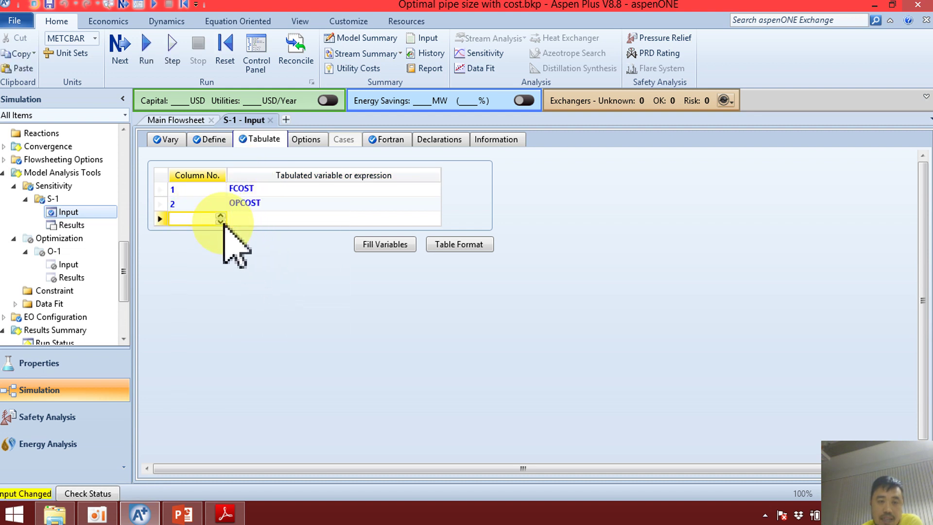
{"action": "left_click", "coordinate": [386, 140]}
{"action": "double_click", "coordinate": [194, 206]}
{"action": "right_click", "coordinate": [207, 208]}
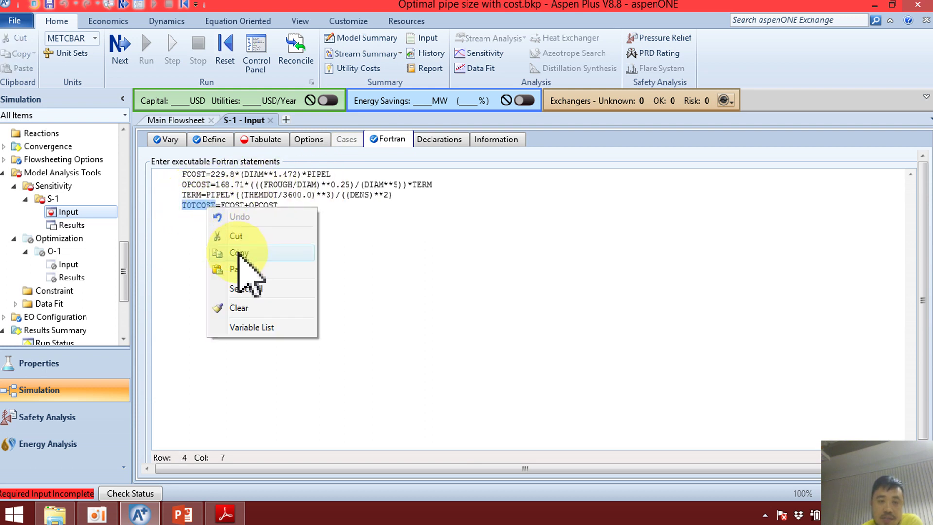
{"action": "left_click", "coordinate": [240, 252]}
{"action": "left_click", "coordinate": [262, 139]}
{"action": "left_click", "coordinate": [243, 217]}
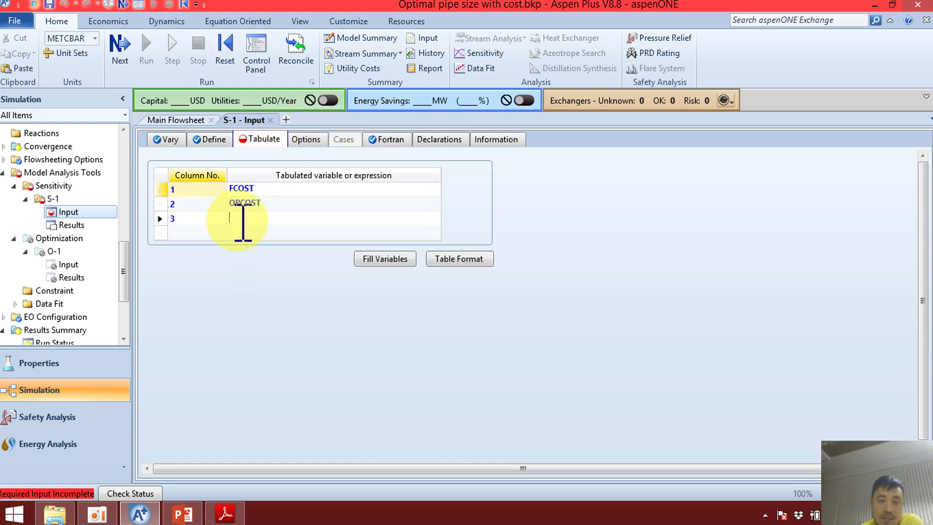
{"action": "right_click", "coordinate": [239, 219]}
{"action": "left_click", "coordinate": [278, 281]}
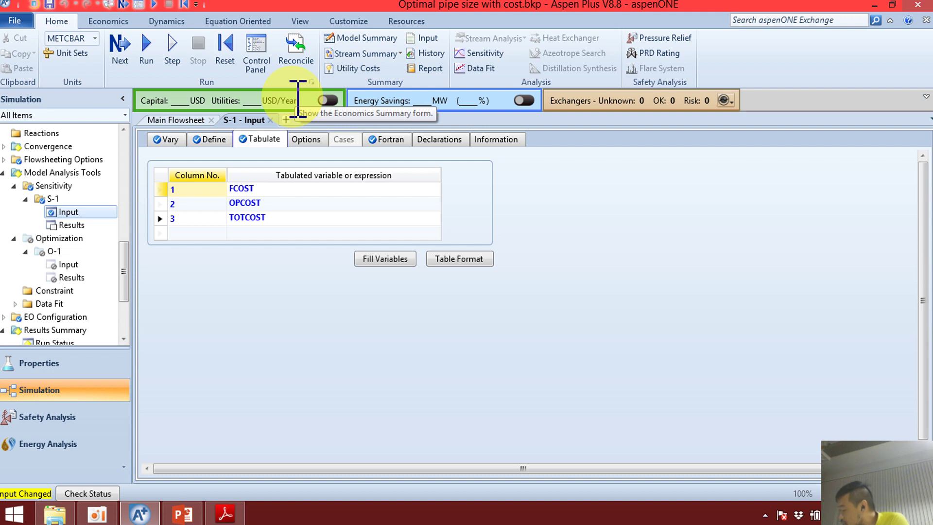
- Add tabulated column 4 with RNLD and check that variable's definition among the sampled variables
{"action": "left_click", "coordinate": [184, 233]}
{"action": "left_click", "coordinate": [208, 237]}
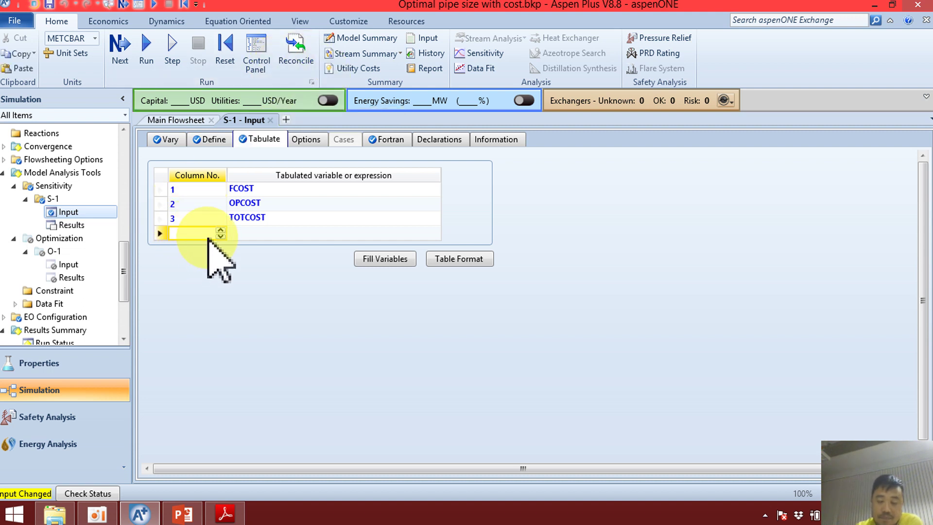
{"action": "type", "text": "4"}
{"action": "key", "text": "Return"}
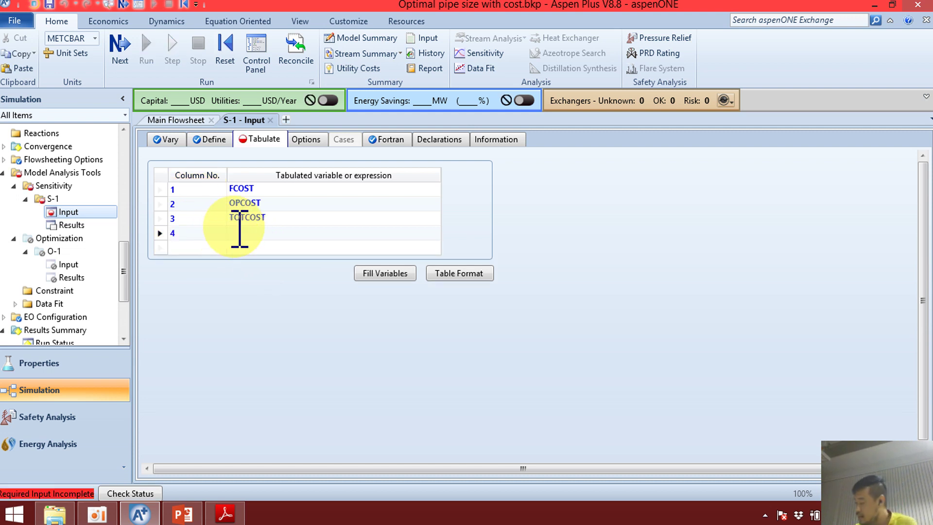
{"action": "left_click", "coordinate": [247, 230]}
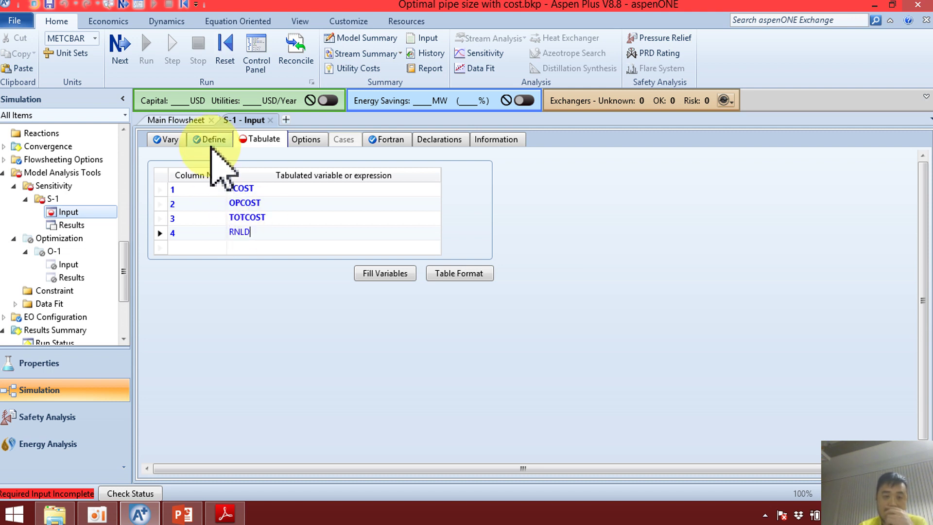
{"action": "left_click", "coordinate": [209, 139]}
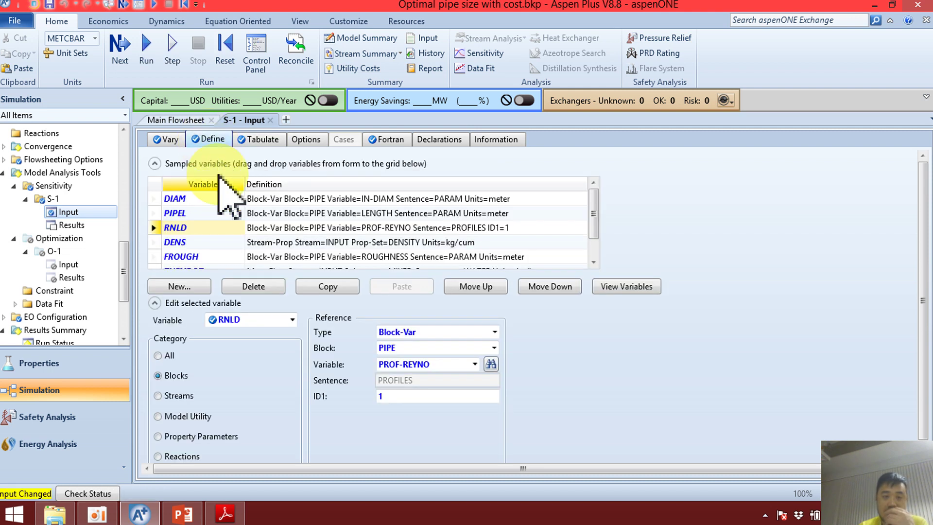
{"action": "left_click", "coordinate": [175, 227]}
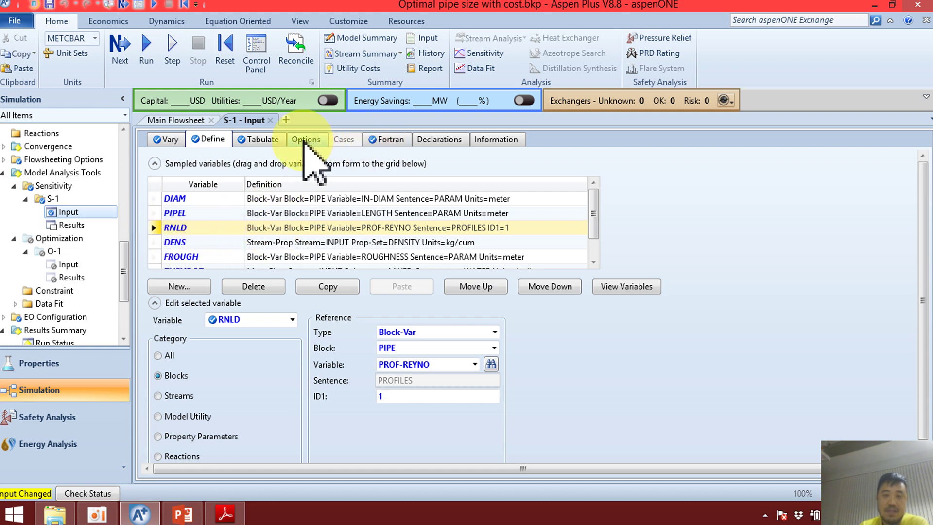
{"action": "left_click", "coordinate": [261, 139]}
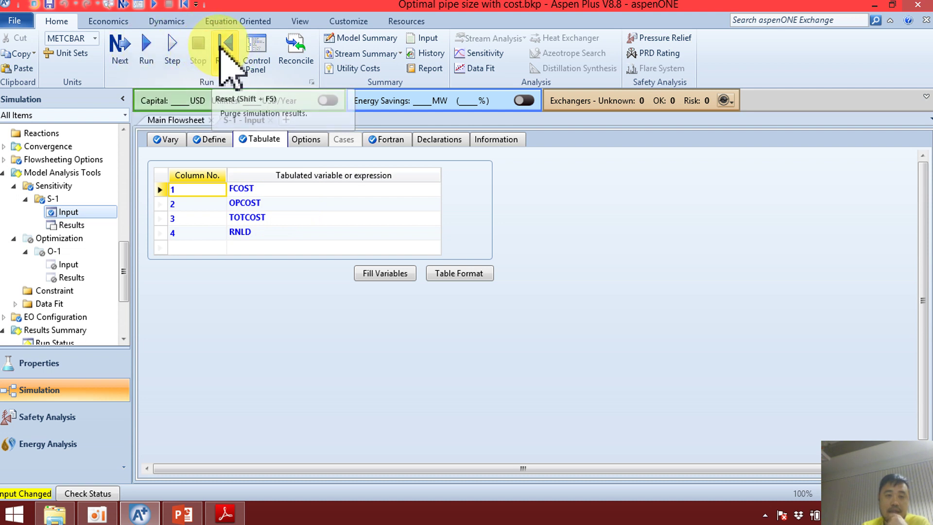
- Reset the simulation to purge its earlier results and run it with sensitivity S-1
{"action": "left_click", "coordinate": [224, 48]}
{"action": "left_click", "coordinate": [404, 290]}
{"action": "left_click", "coordinate": [526, 273]}
{"action": "left_click", "coordinate": [146, 48]}
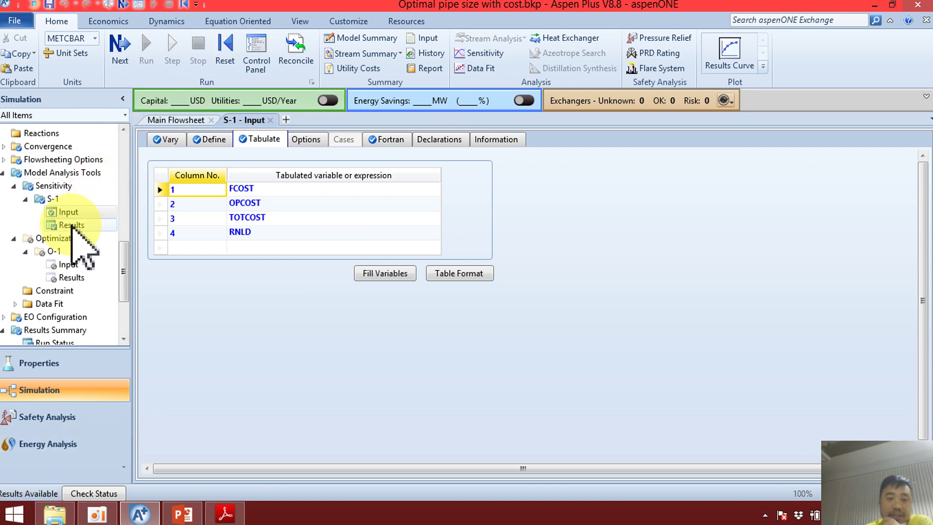
- Open the S-1 results and plot FCOST, OPCOST, TOTCOST and RNLD against the pipe diameter
{"action": "left_click", "coordinate": [72, 224]}
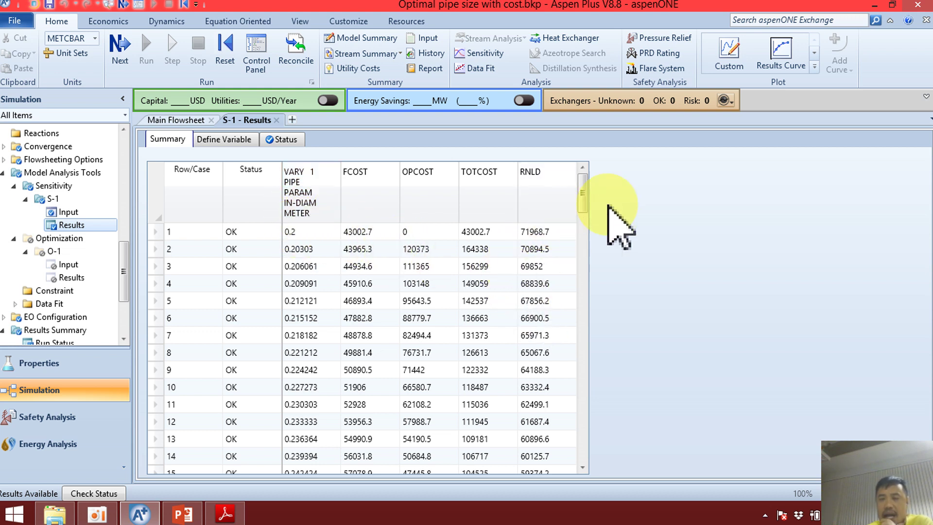
{"action": "left_click", "coordinate": [787, 63]}
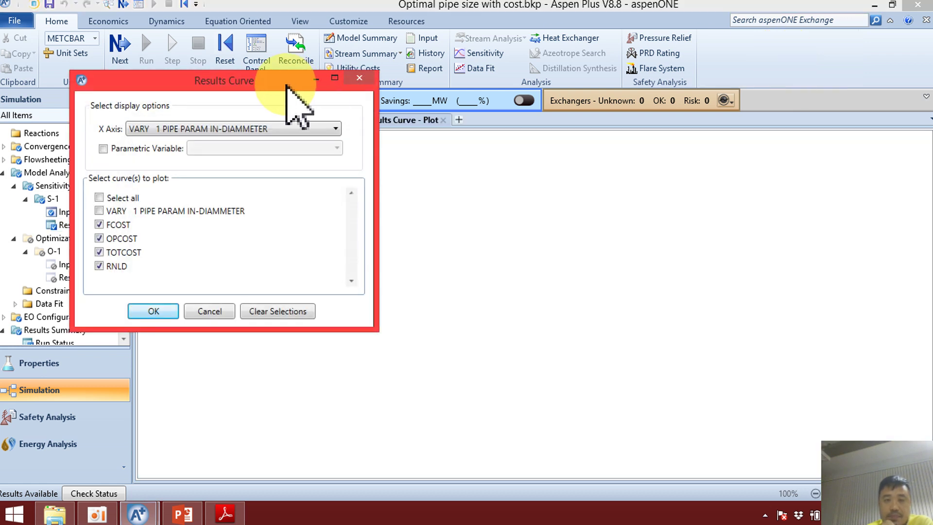
{"action": "left_click_drag", "start_coordinate": [232, 82], "coordinate": [433, 179]}
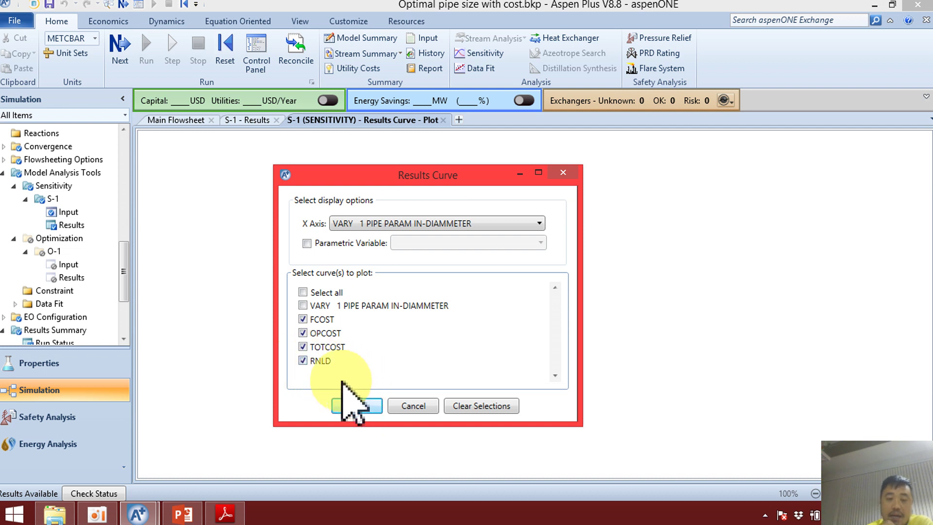
{"action": "left_click", "coordinate": [362, 406]}
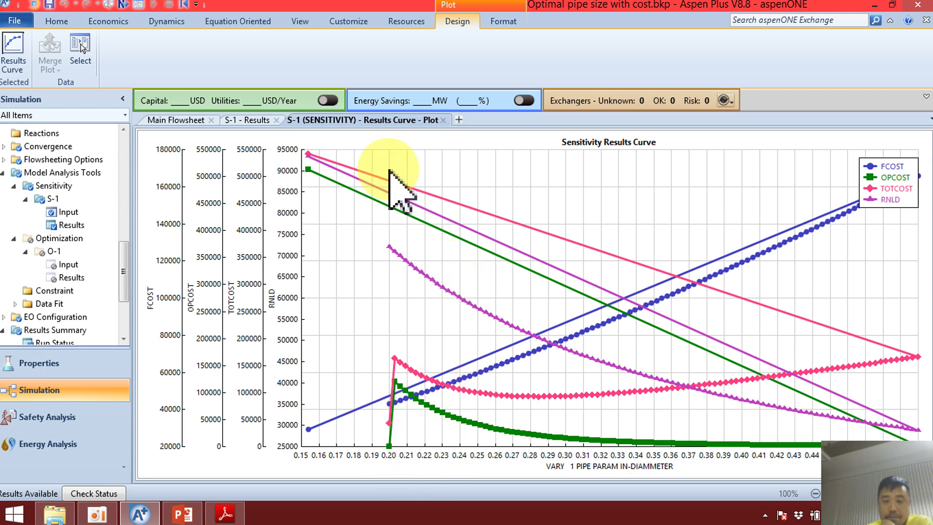
- Set the minimum of the sensitivity plot's X axis to 0.2
{"action": "left_click", "coordinate": [497, 23]}
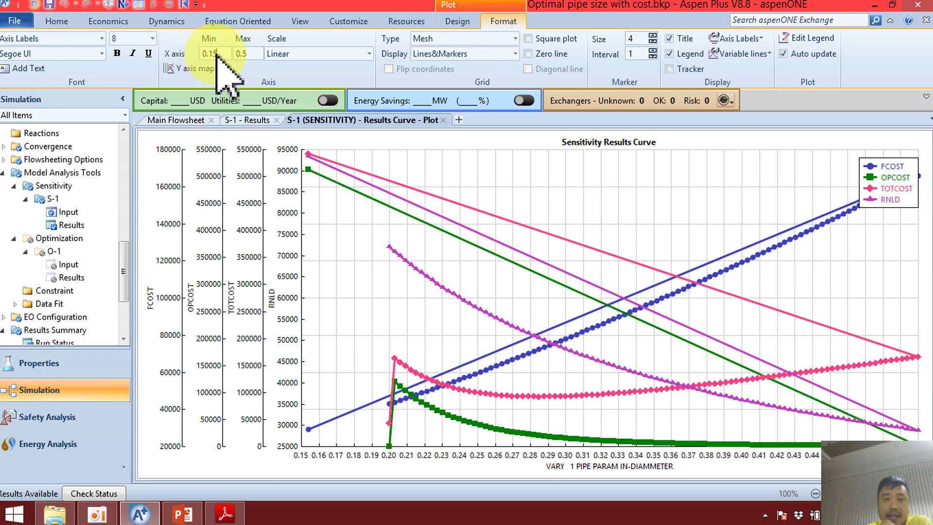
{"action": "left_click", "coordinate": [200, 53]}
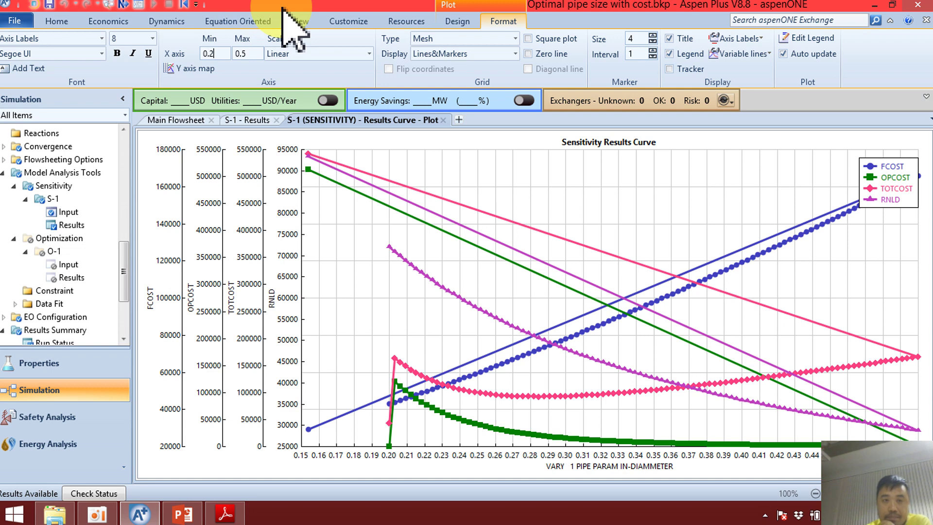
{"action": "type", "text": "0.2"}
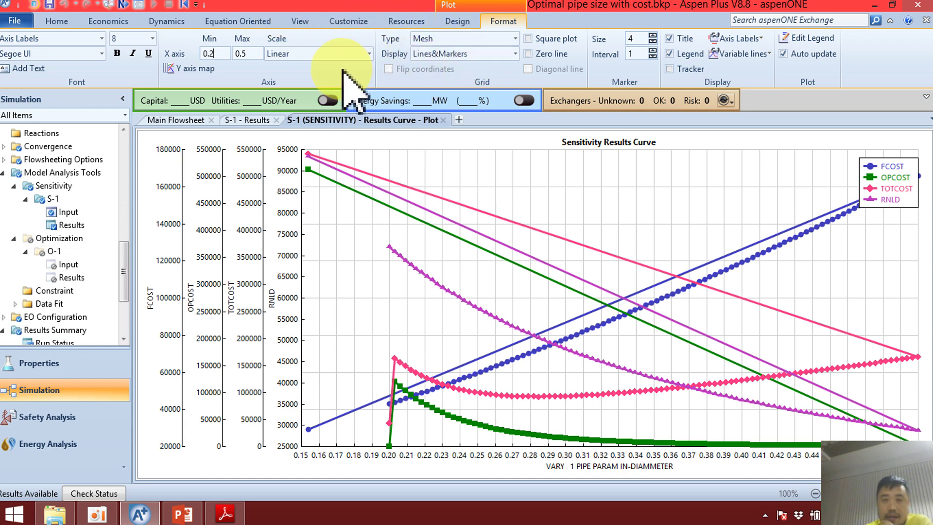
{"action": "key", "text": "Return"}
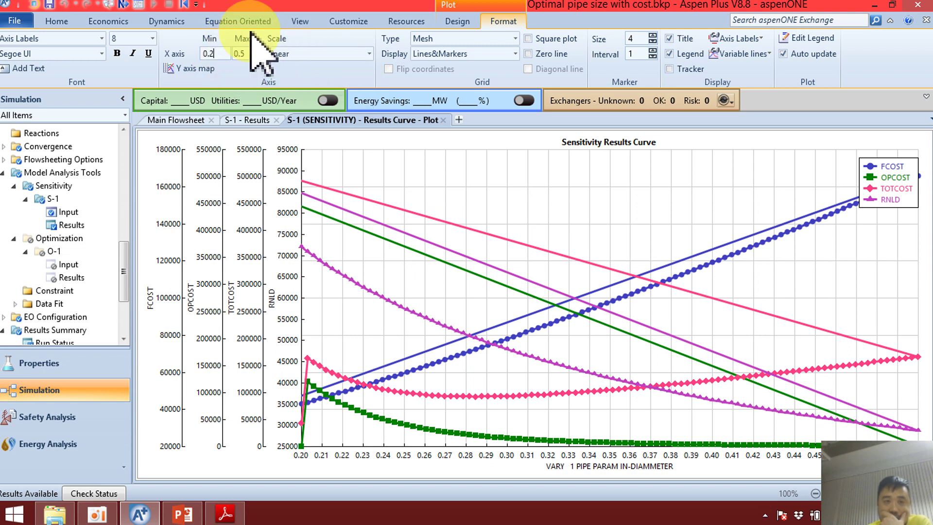
- Try X-axis minimums of 0.22 and 0.215 on the sensitivity plot, and restore the minimum to 0.2
{"action": "key", "text": "BackSpace"}
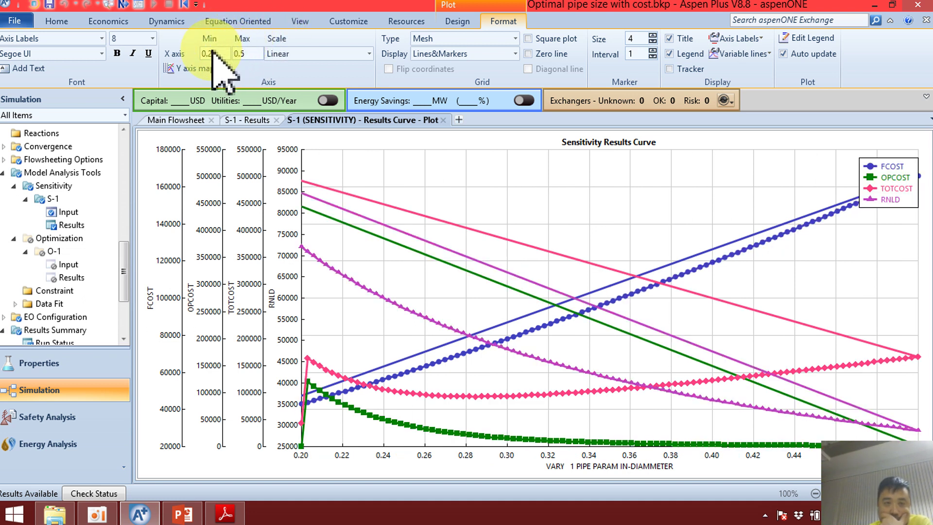
{"action": "type", "text": "2"}
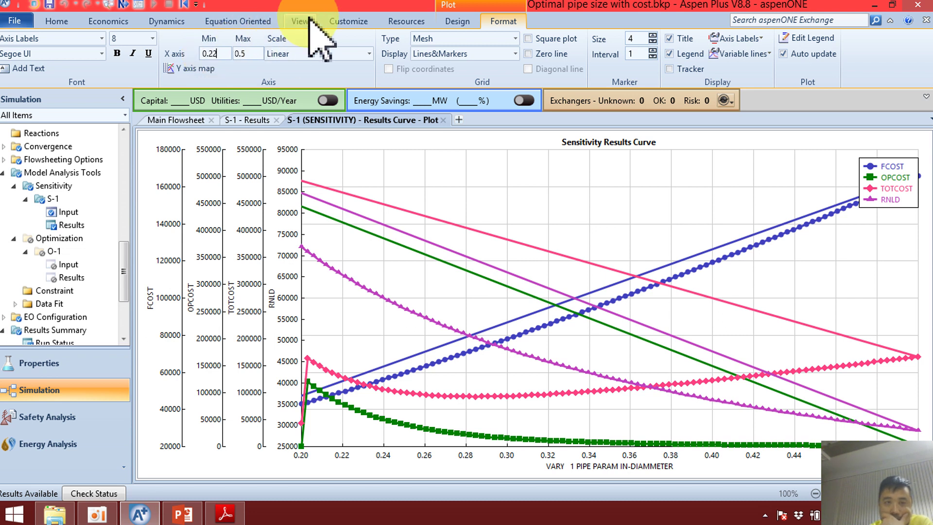
{"action": "key", "text": "Return"}
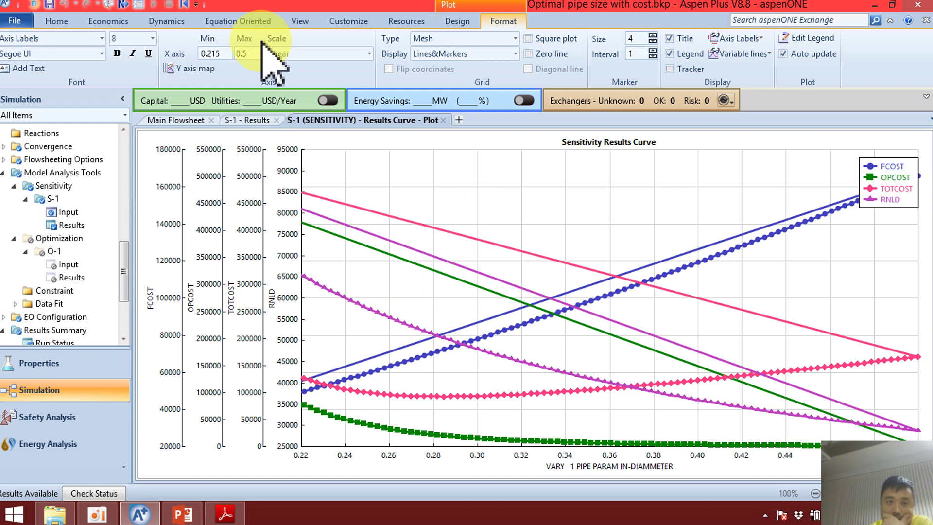
{"action": "key", "text": "Return"}
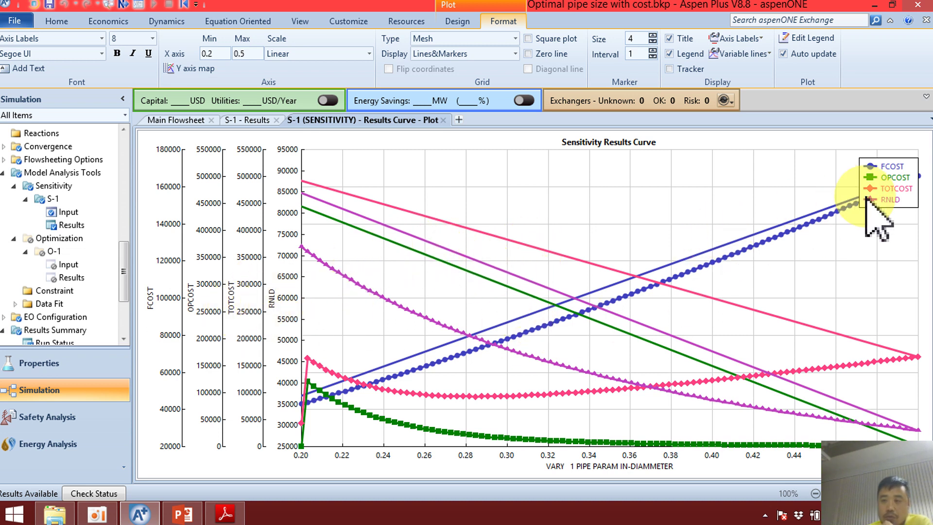
- Move the plot legend lower, clear of the upper end of the FCOST curve, and select the RNLD curve
{"action": "left_click_drag", "start_coordinate": [898, 197], "coordinate": [788, 411]}
{"action": "left_click", "coordinate": [788, 410]}
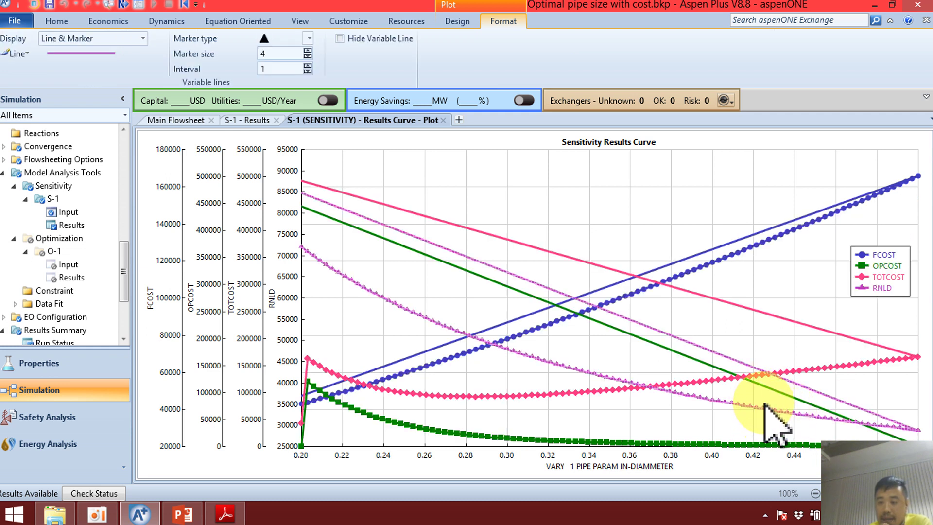